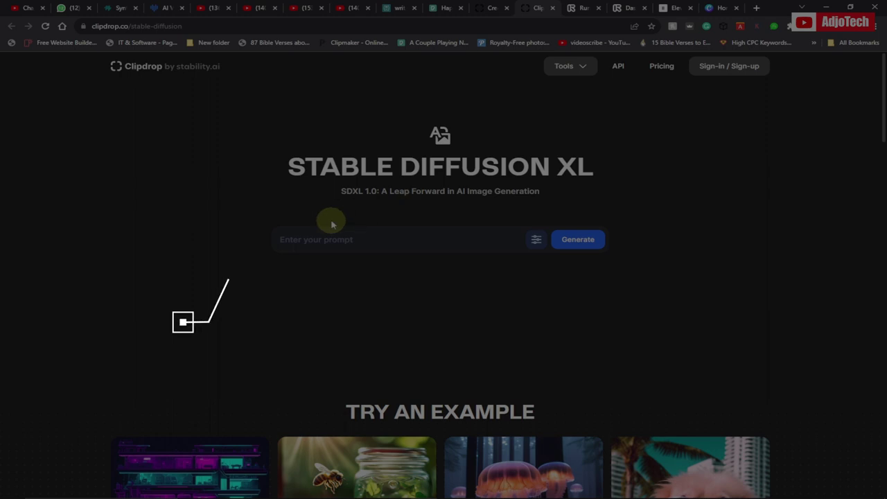
Switch to the Clipdrop tab showing the Stable Diffusion XL page
left_click(488, 9)
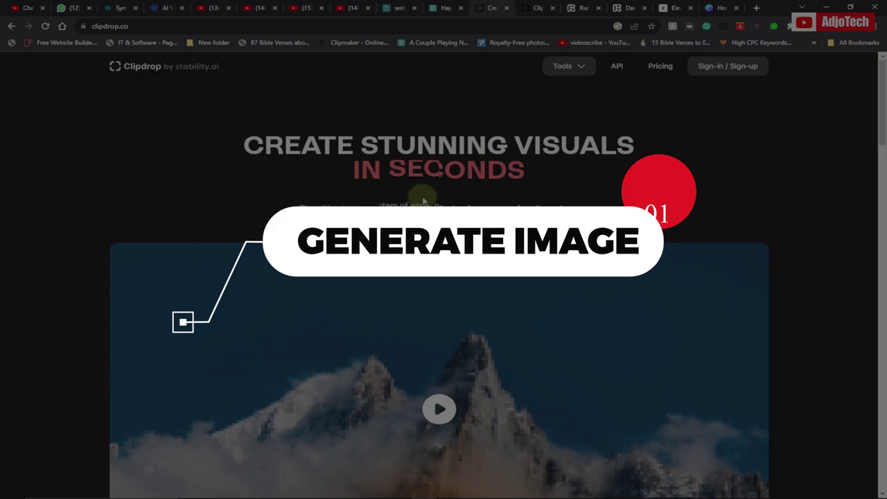
Paste the prompt 'A cute surprised cartoon boy image, disney style' into the Stable Diffusion XL field
scroll(420, 198, "down", 1)
scroll(420, 199, "down", 10)
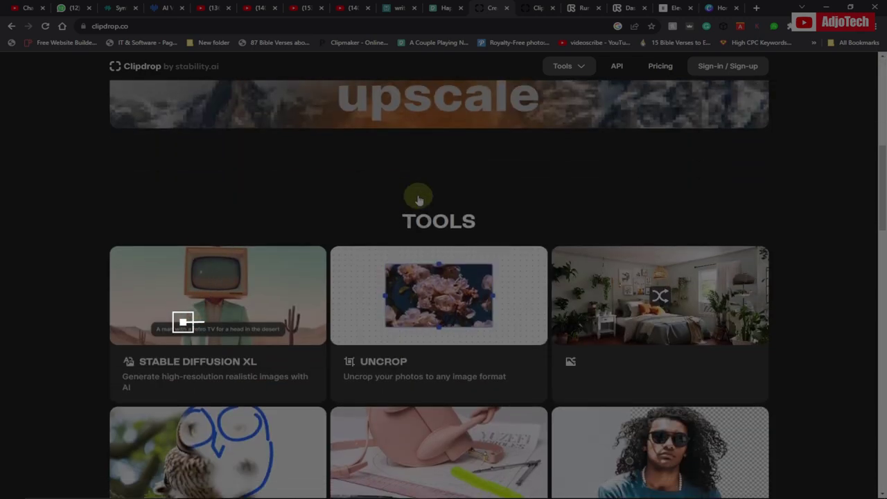
scroll(419, 200, "up", 10)
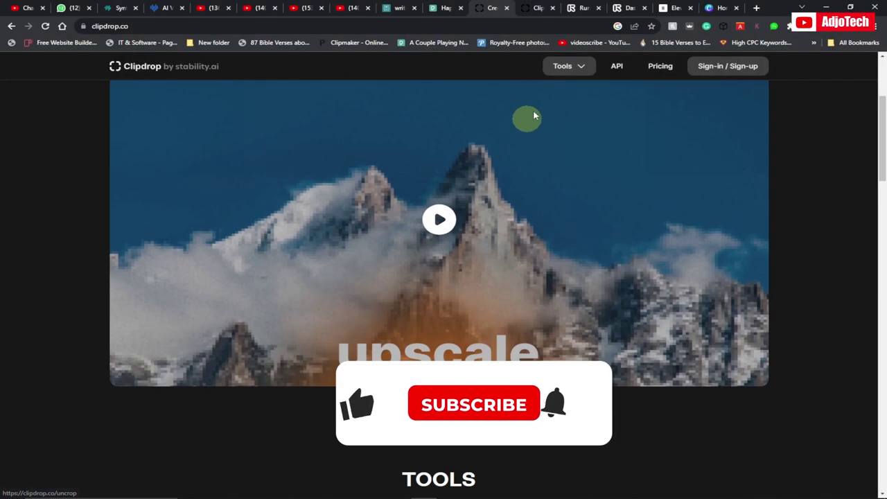
left_click(578, 68)
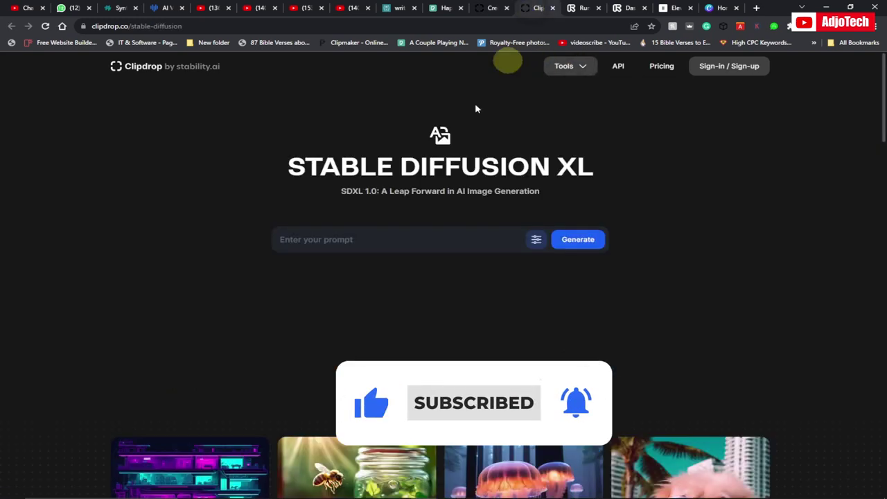
right_click(314, 239)
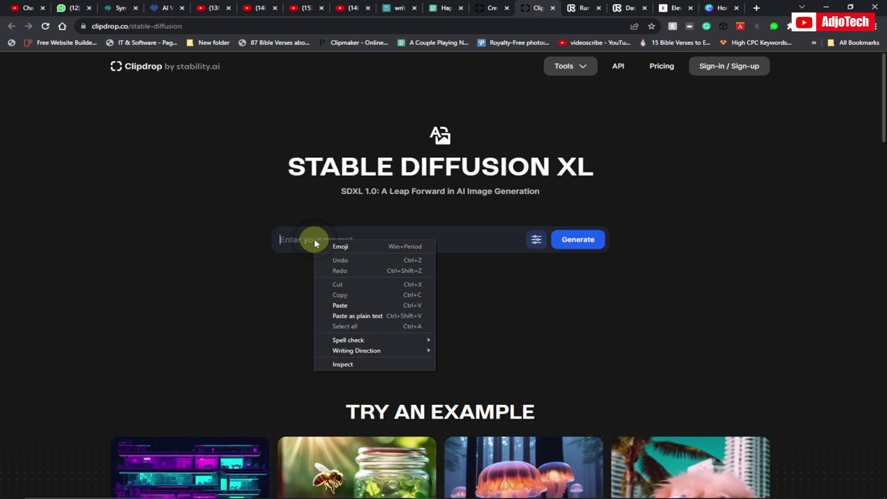
left_click(331, 302)
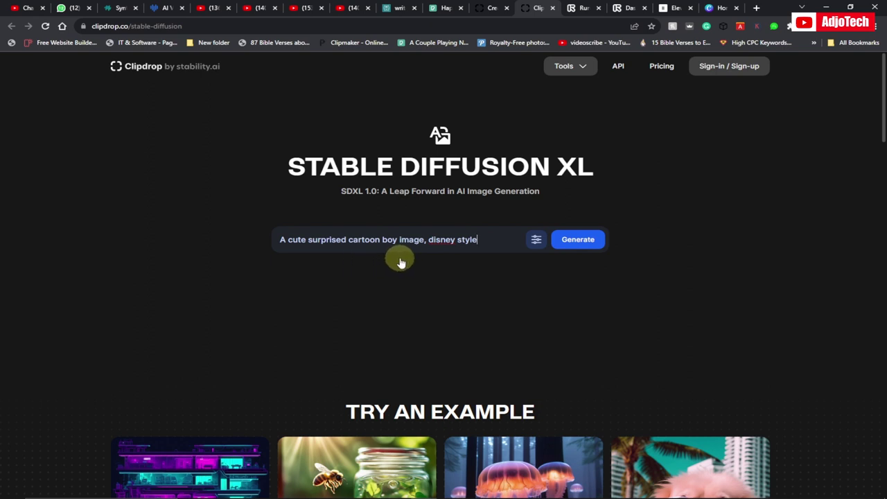
Set the aspect ratio to Widescreen (16:9) and generate the images
left_click(535, 239)
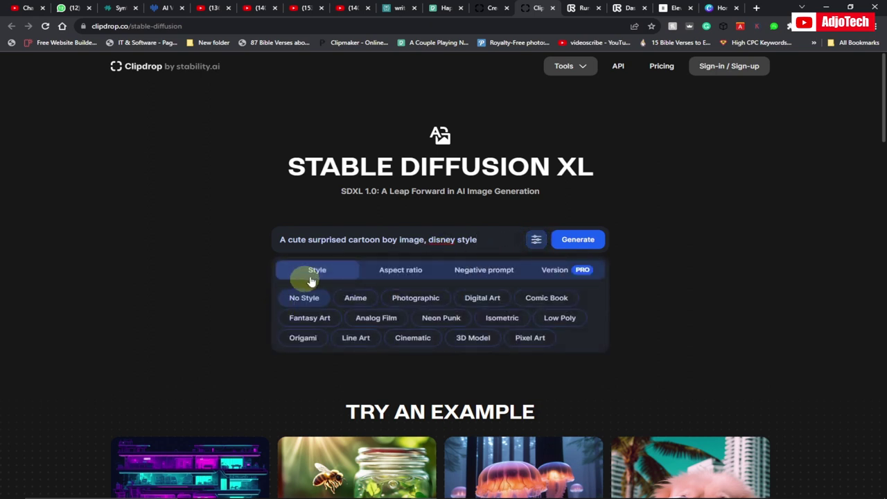
left_click(397, 272)
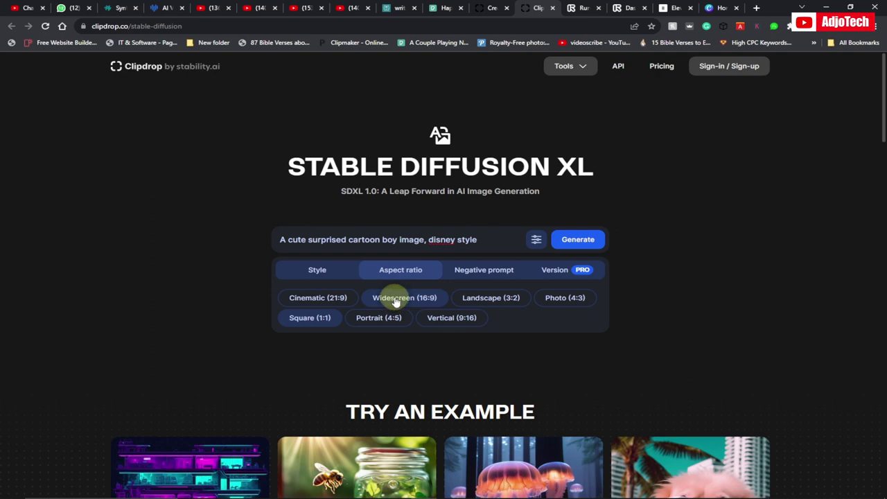
left_click(570, 241)
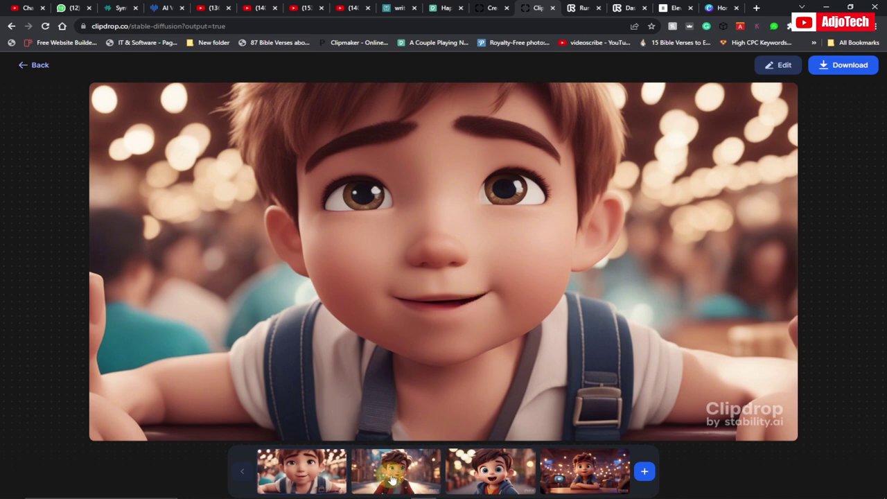
Download all four generated cartoon boy images as JPGs, then go to the Runway tab
left_click(474, 477)
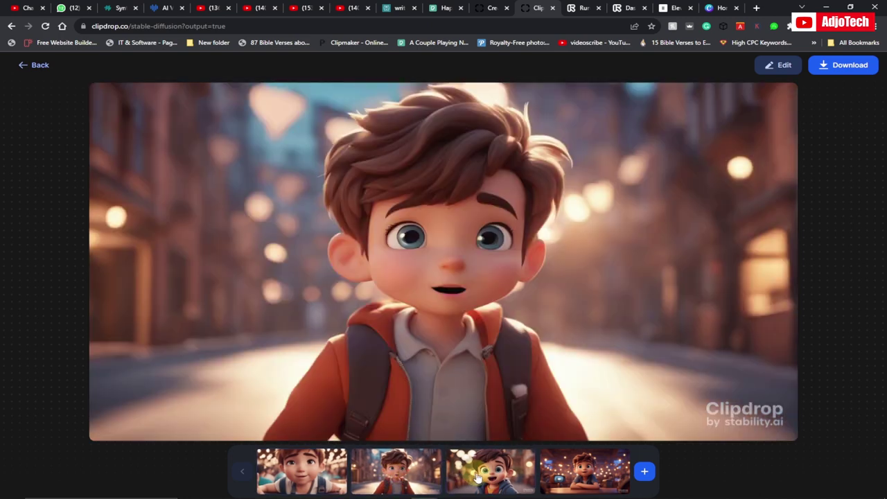
left_click(477, 477)
left_click(577, 478)
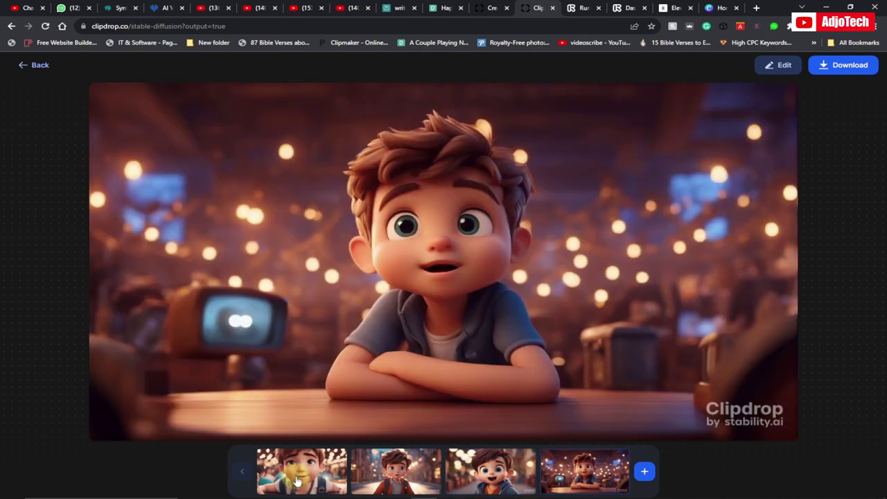
left_click(296, 480)
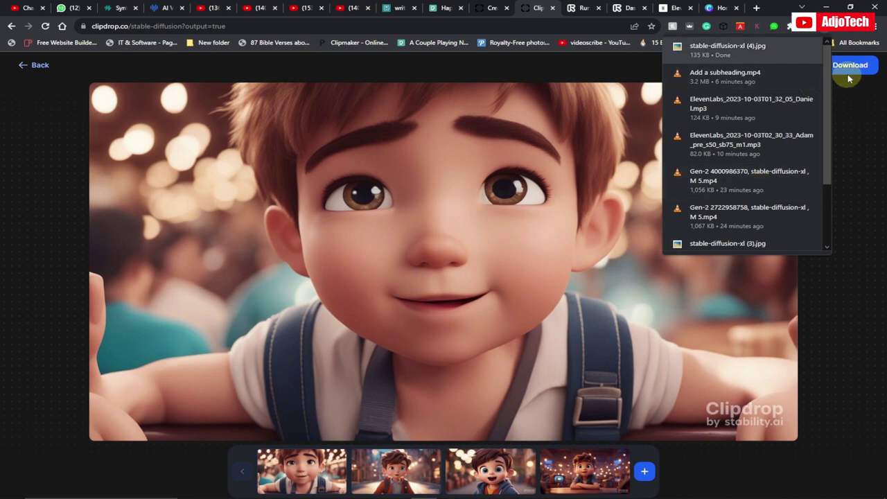
left_click(389, 479)
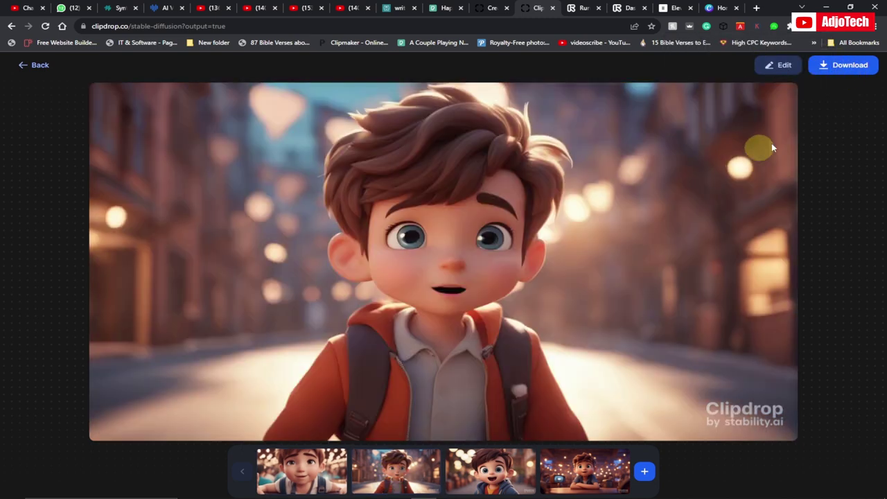
left_click(485, 485)
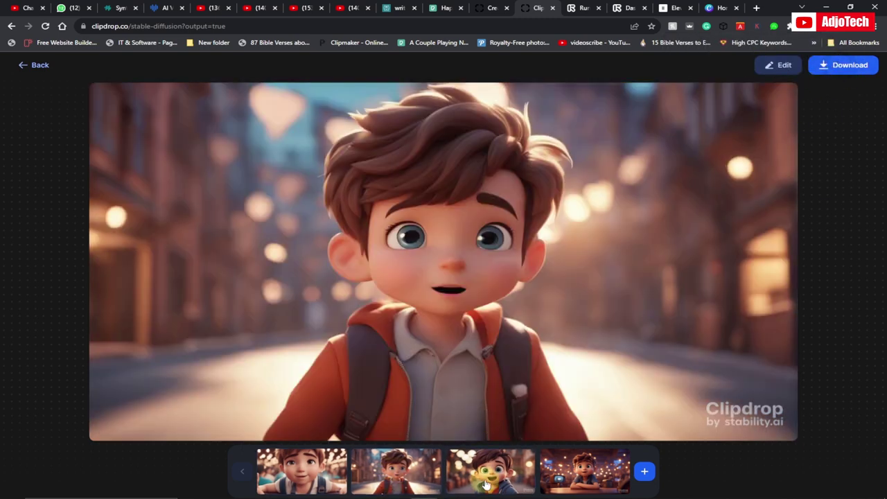
left_click(584, 477)
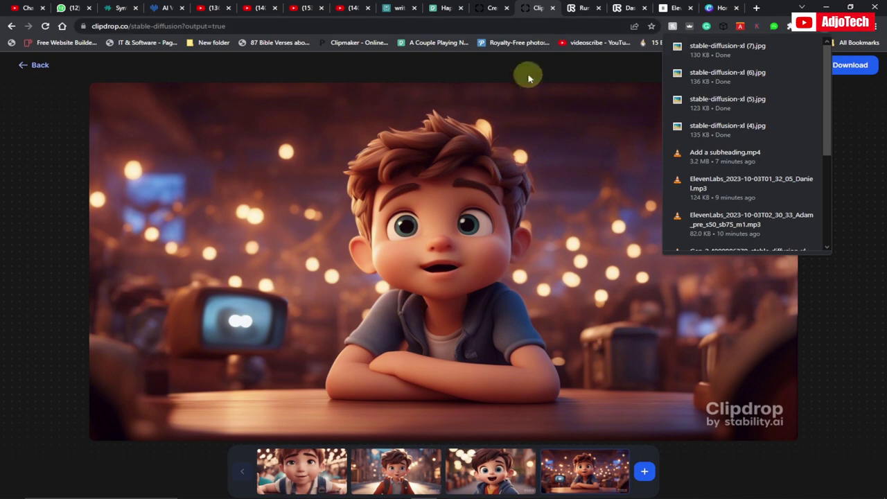
left_click(581, 7)
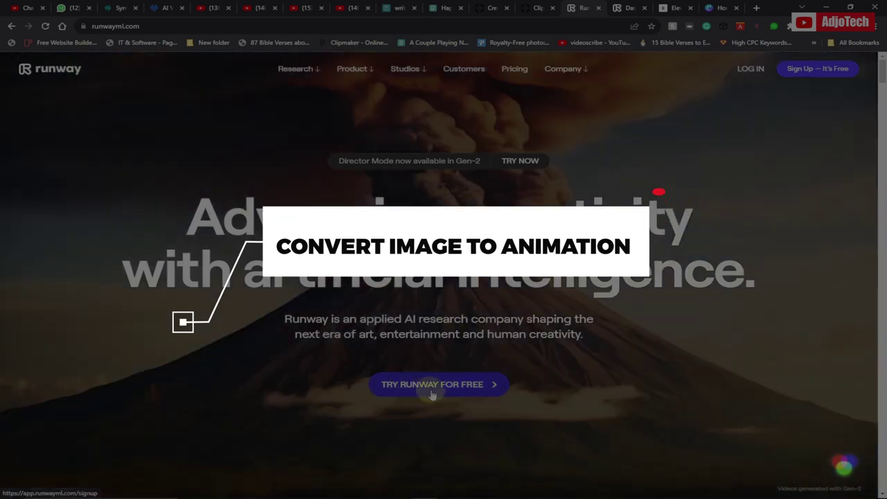
From the Runway dashboard, start Gen-2 in image-to-video mode
left_click(627, 7)
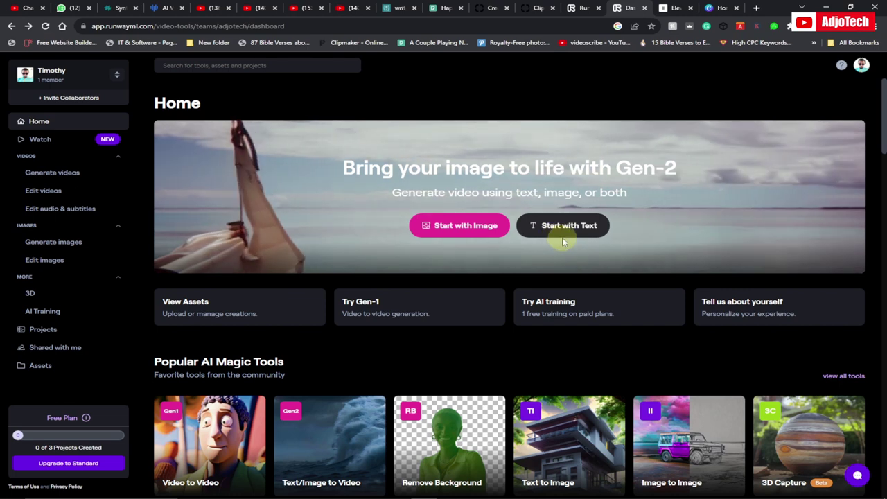
left_click(454, 231)
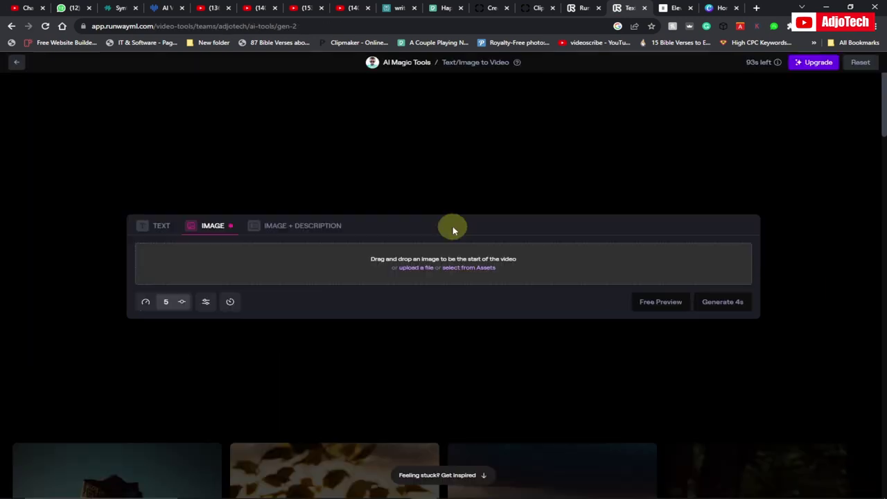
Turn a boy image into a 4-second Gen-2 video, preview and download it, then go to ElevenLabs
left_click(414, 268)
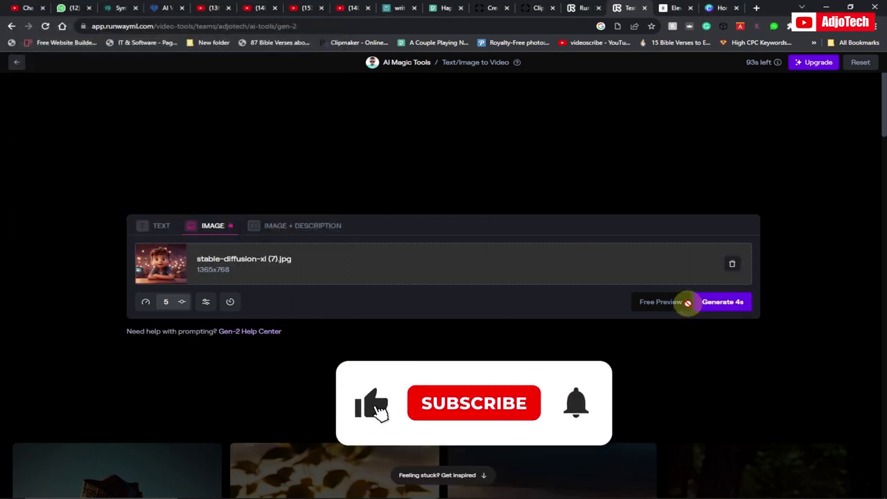
left_click(720, 302)
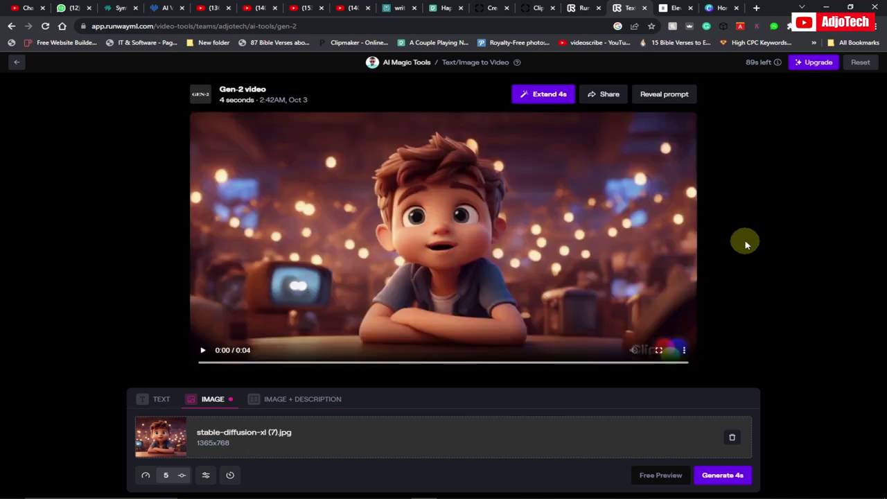
left_click(202, 353)
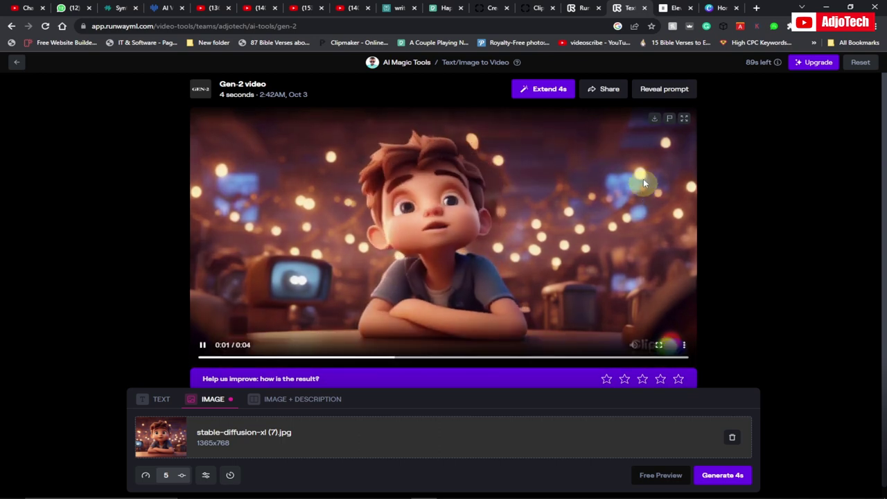
left_click(654, 119)
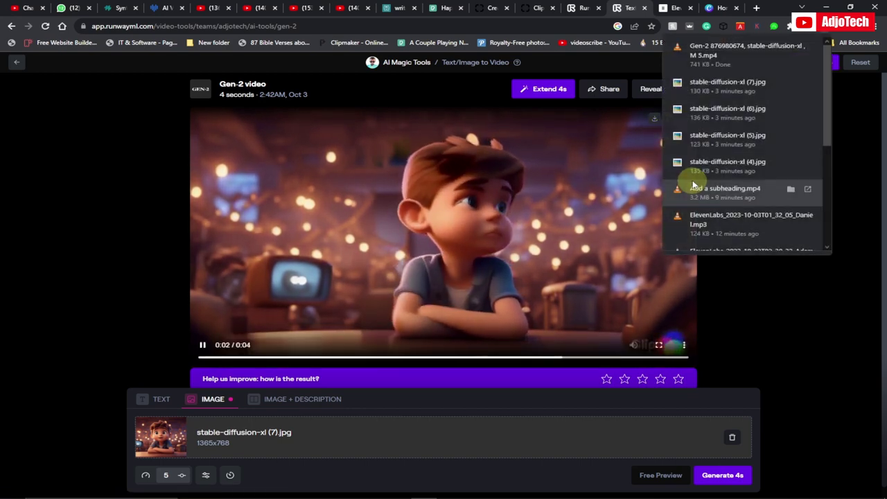
left_click(16, 65)
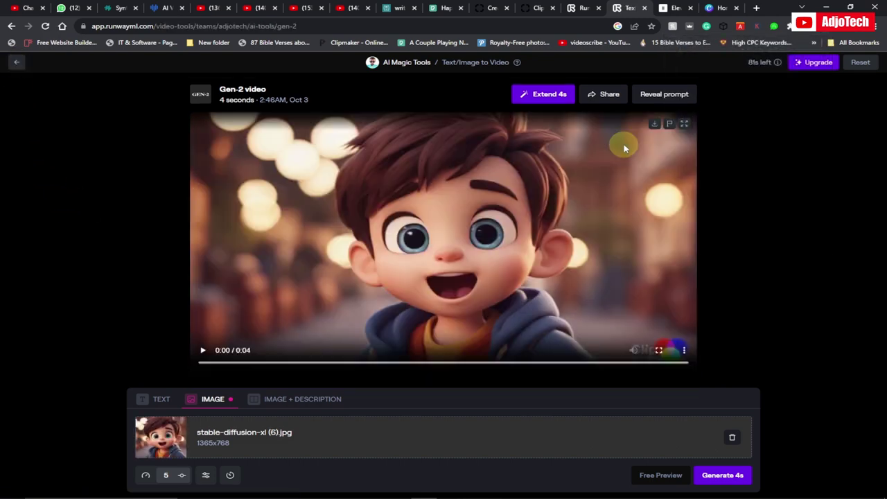
left_click(672, 8)
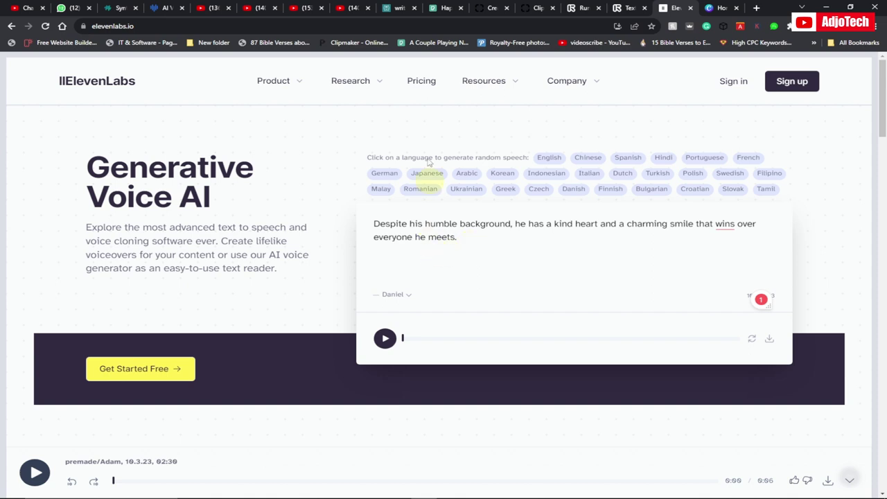
Find the Perplexity answer that breaks the village boy story into 5 scenes
left_click(398, 11)
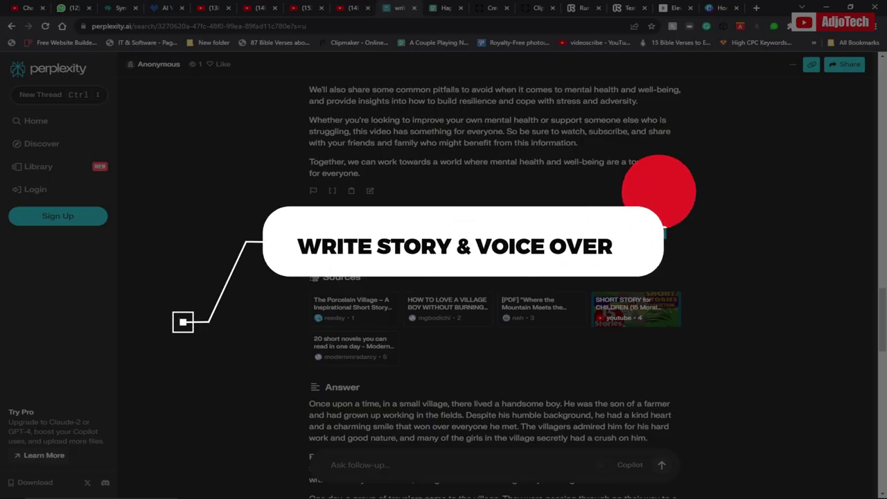
scroll(471, 277, "down", 5)
scroll(298, 290, "down", 2)
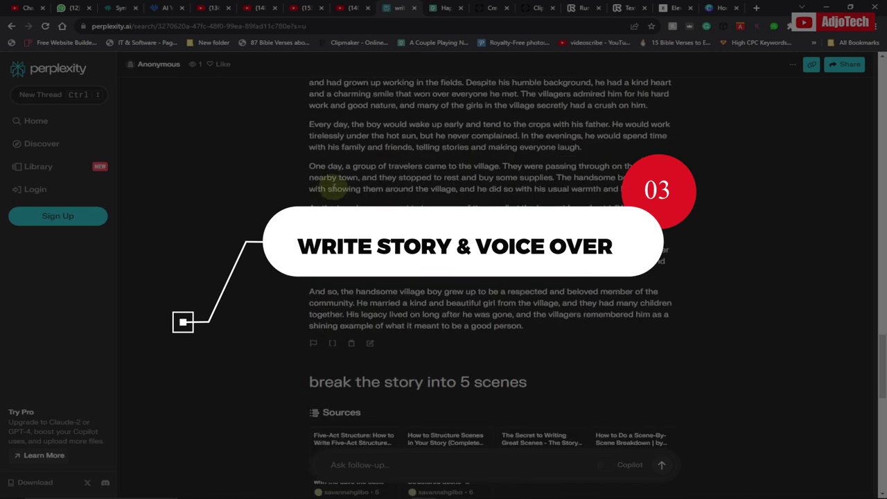
left_click_drag(317, 287, 500, 287)
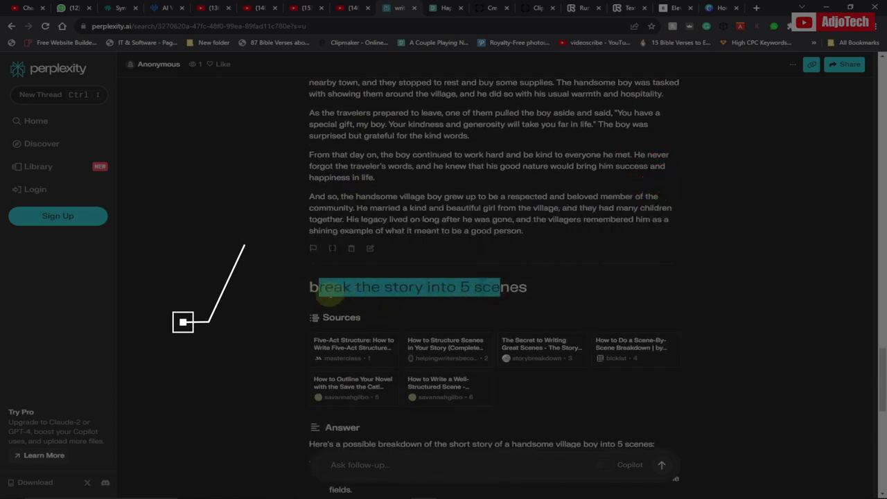
left_click_drag(309, 287, 561, 287)
Copy the third Scene 1 sentence, about villagers admiring the boy
scroll(561, 287, "down", 5)
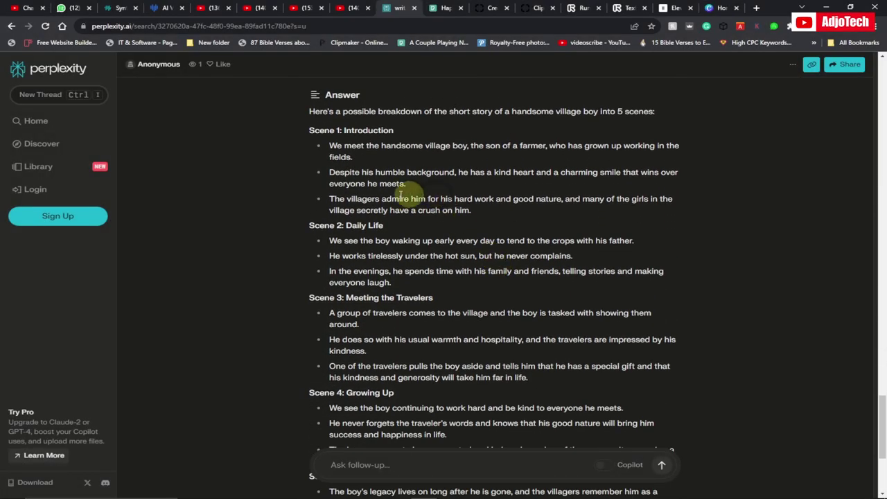
left_click_drag(332, 201, 451, 209)
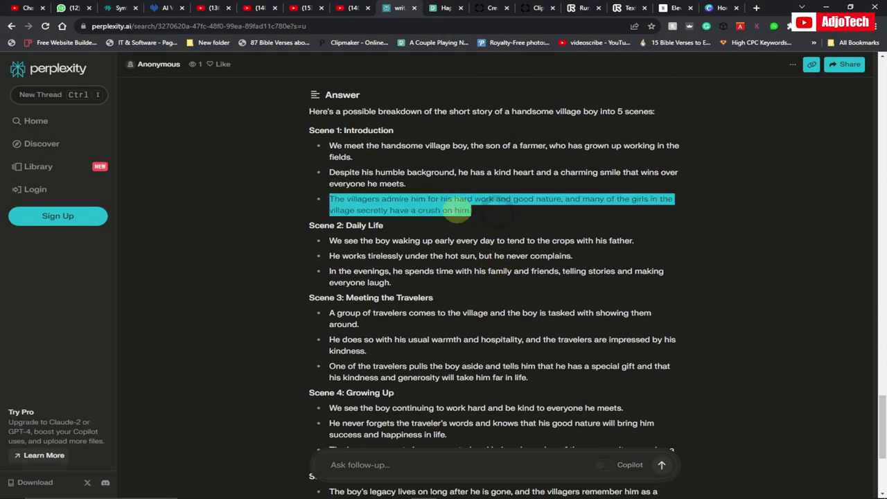
right_click(455, 210)
left_click(459, 212)
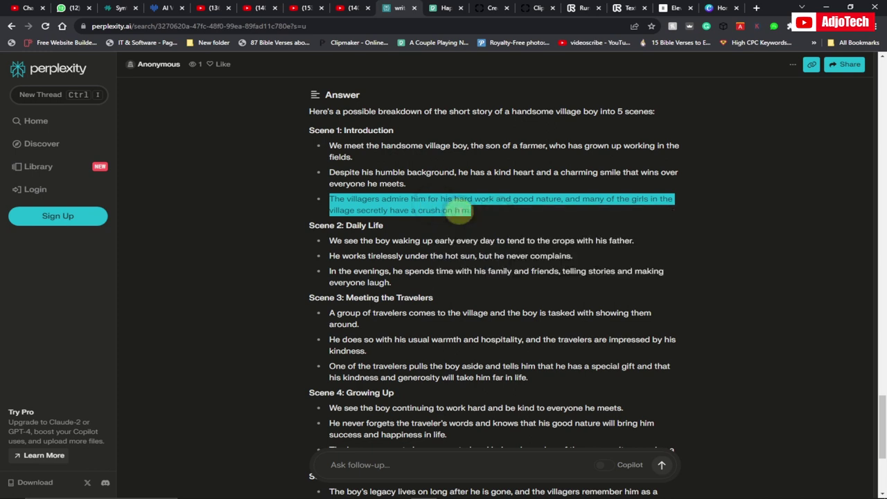
left_click(672, 8)
Replace the ElevenLabs demo text with the villagers sentence and download its voiceover
left_click_drag(477, 244, 370, 219)
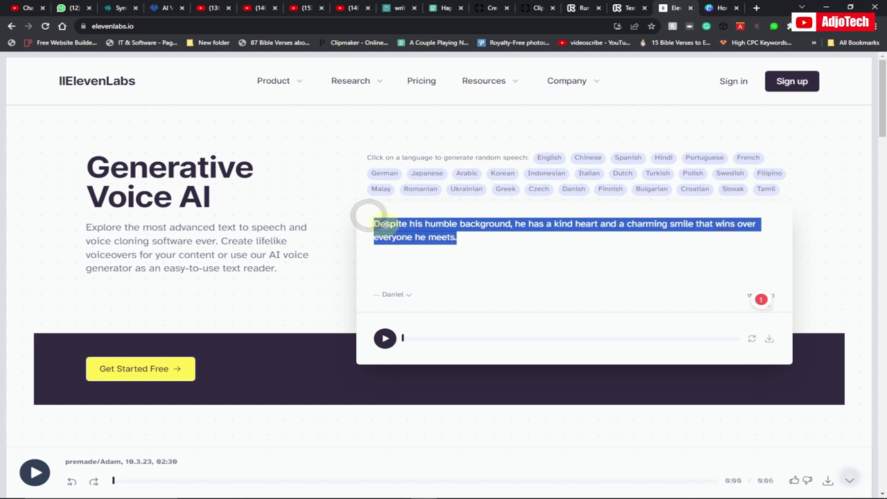
right_click(370, 219)
left_click(414, 269)
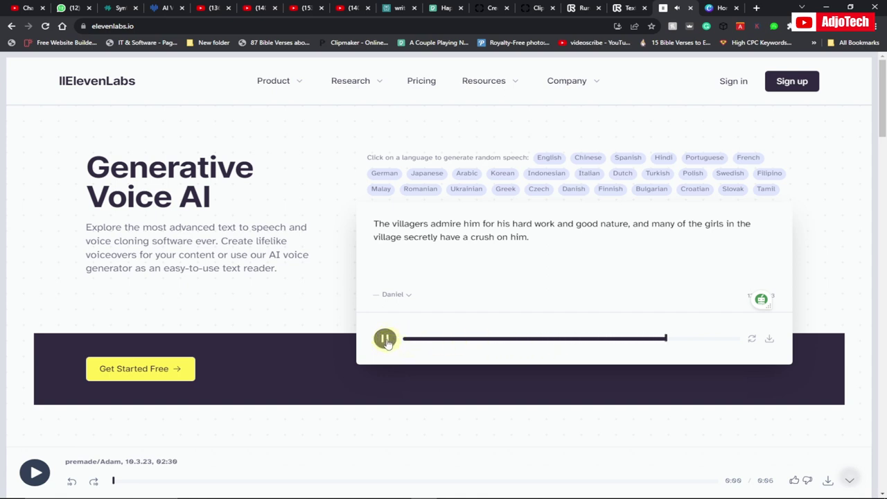
left_click(768, 341)
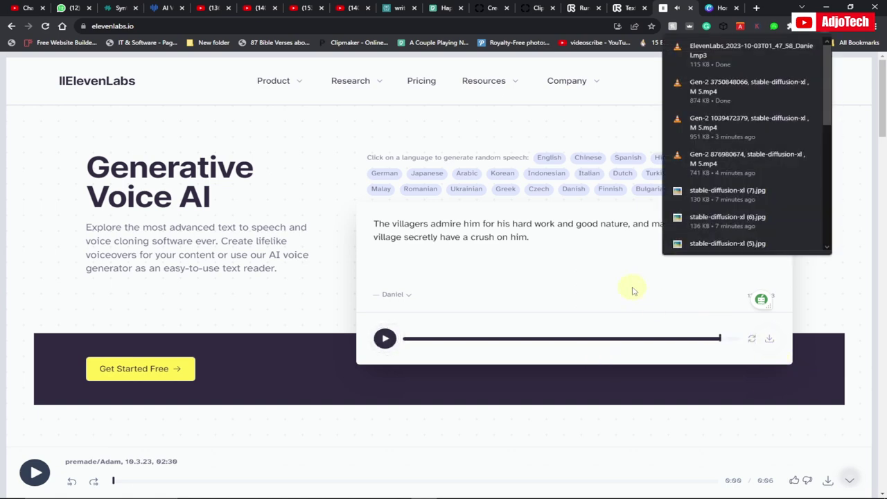
Copy the Scene 2 line about the boy waking early into the ElevenLabs demo box
left_click(391, 7)
left_click_drag(330, 240, 641, 239)
right_click(597, 237)
left_click(614, 231)
key("ctrl+a")
key("ctrl+v")
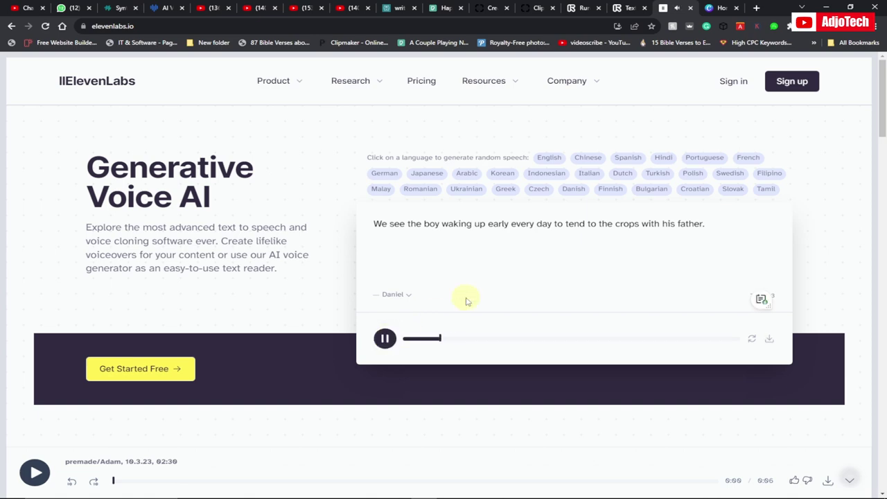
Download the waking-early voiceover and copy the evening-with-family sentence from Perplexity
left_click(770, 341)
left_click(396, 8)
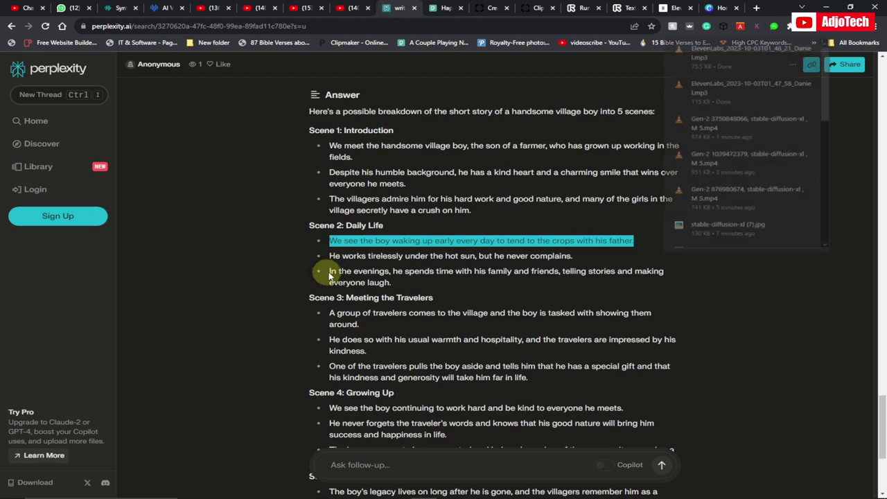
triple_click(329, 275)
right_click(378, 277)
left_click(409, 286)
Voice the evening-with-family sentence in ElevenLabs and download the audio, then go to Canva
left_click(669, 8)
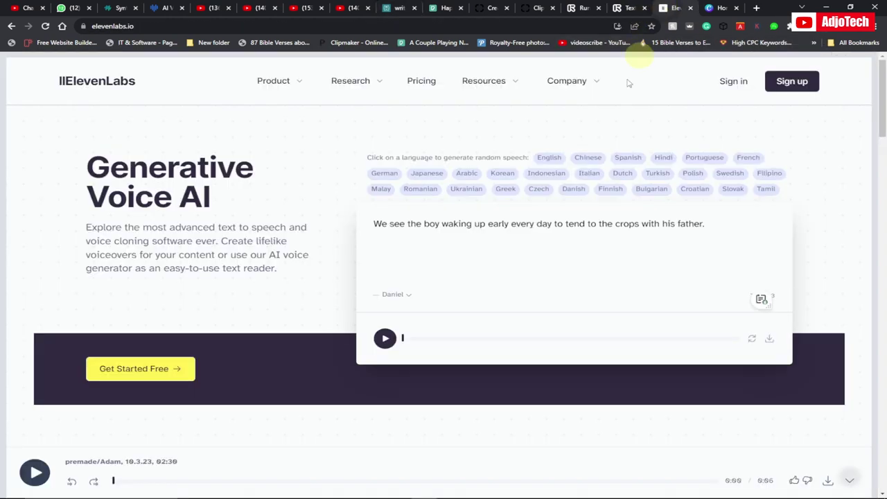
key("ctrl+a")
key("ctrl+v")
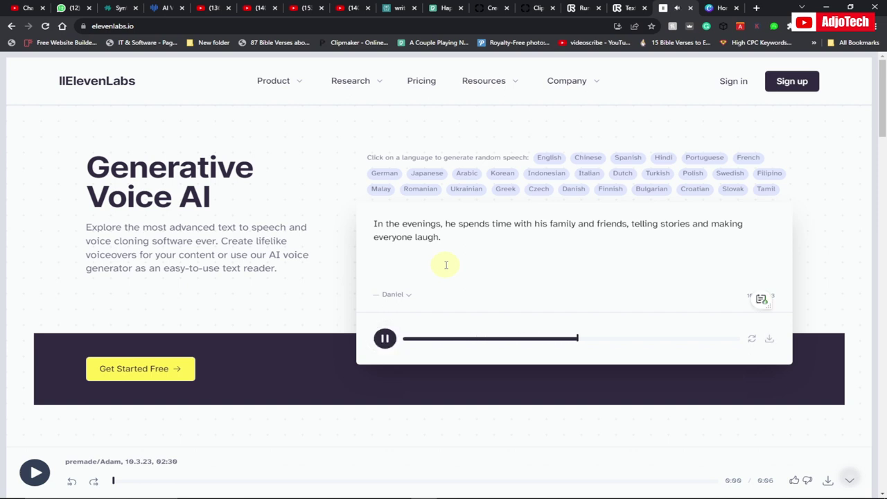
left_click(769, 338)
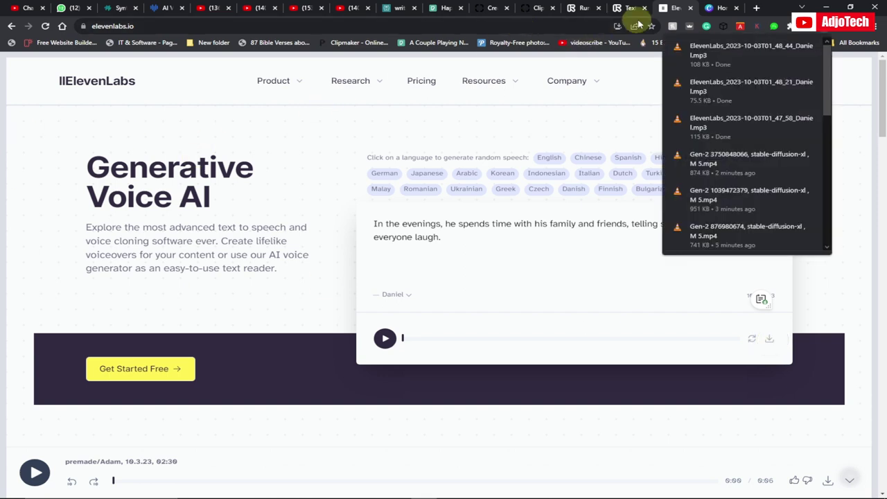
left_click(718, 7)
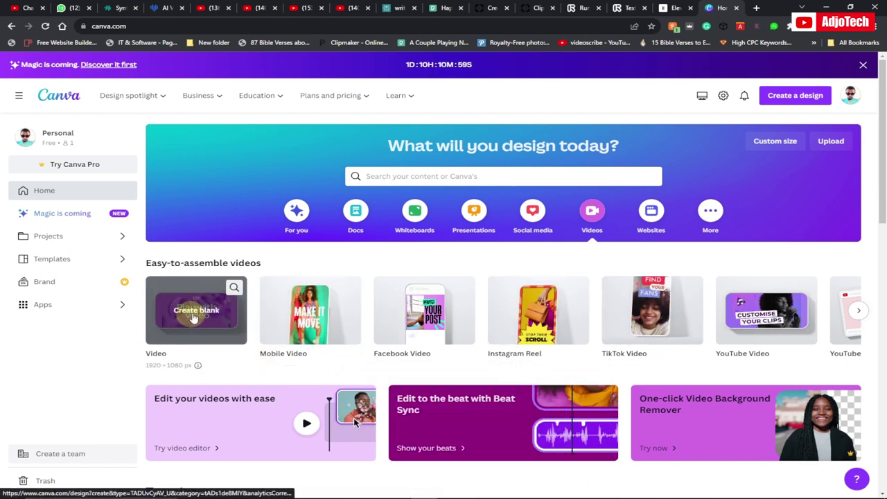
Create a blank 1920 × 1080 Canva video design
left_click(196, 312)
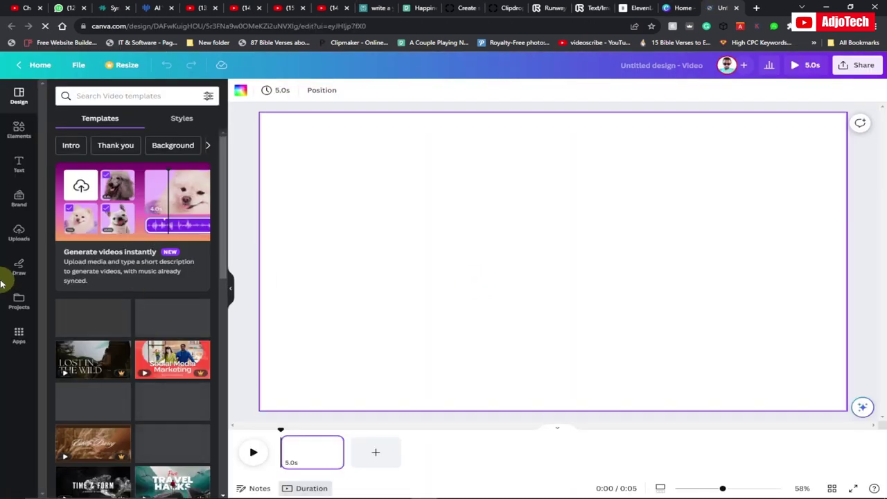
left_click(19, 233)
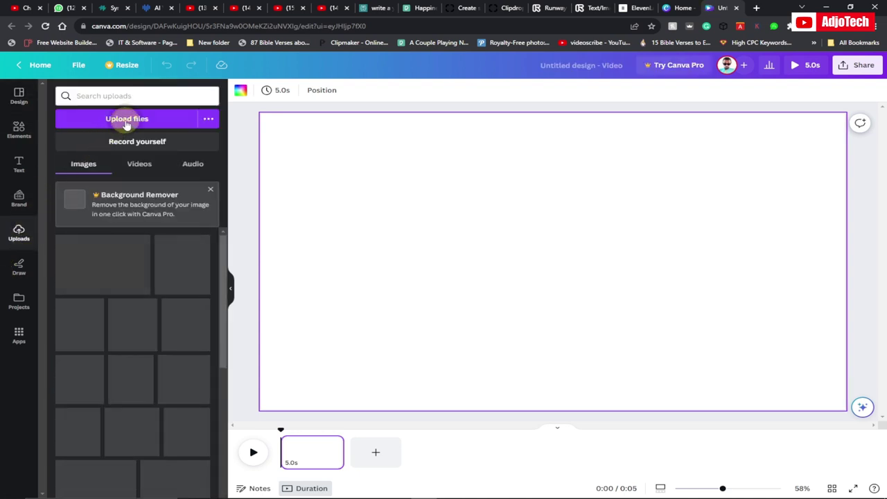
Upload the seven boy video clips and the ElevenLabs MP3 voiceovers from Downloads
left_click(126, 119)
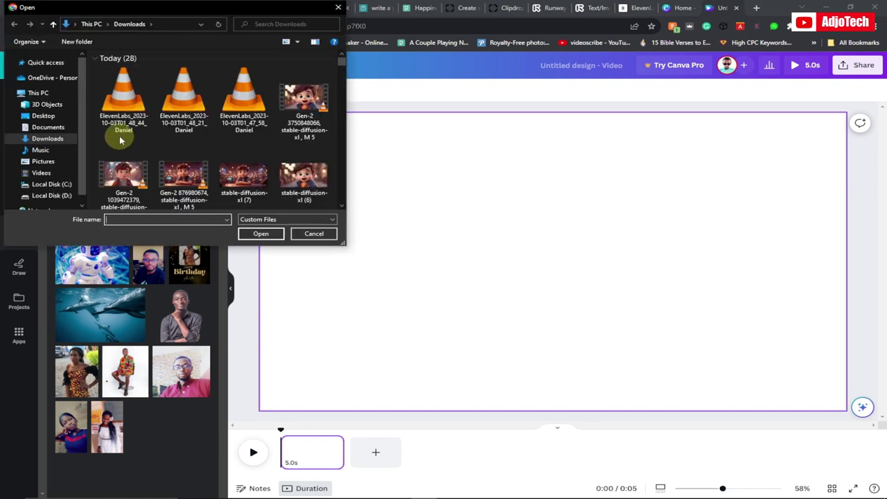
key("Escape")
left_click(139, 164)
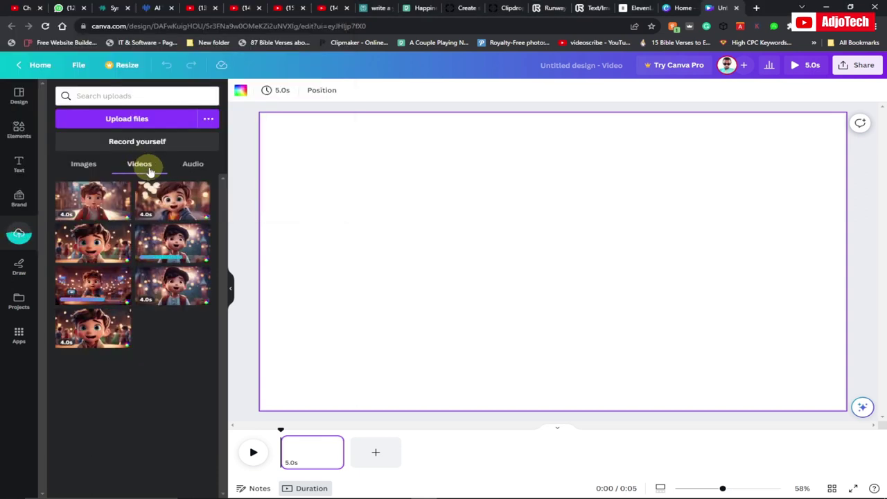
left_click(192, 166)
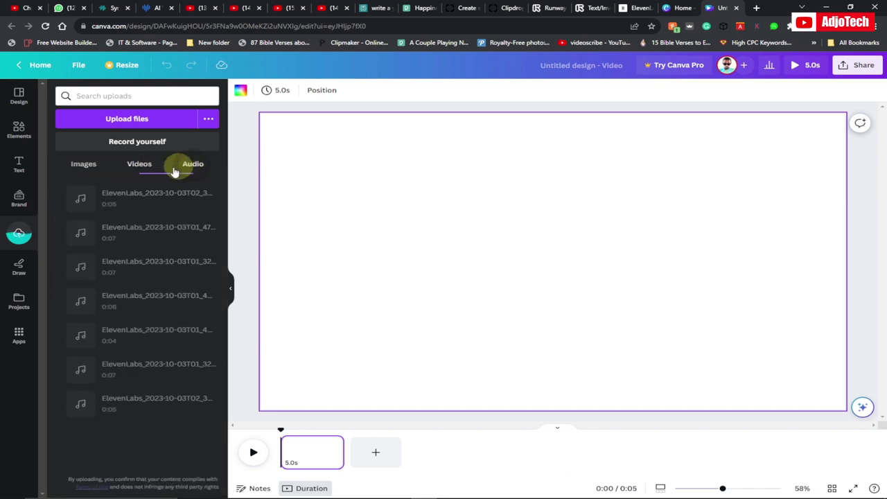
left_click(141, 166)
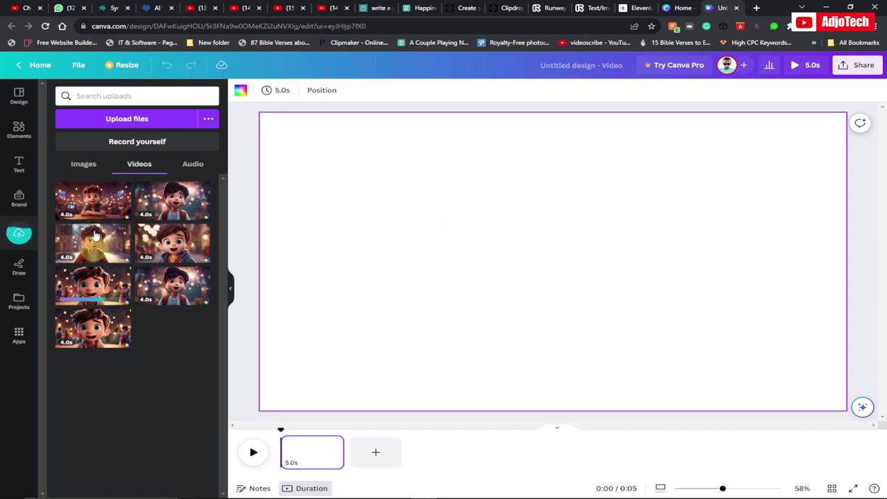
Place the boy-walking clip on page one and stretch it right and down
left_click_drag(93, 262, 476, 311)
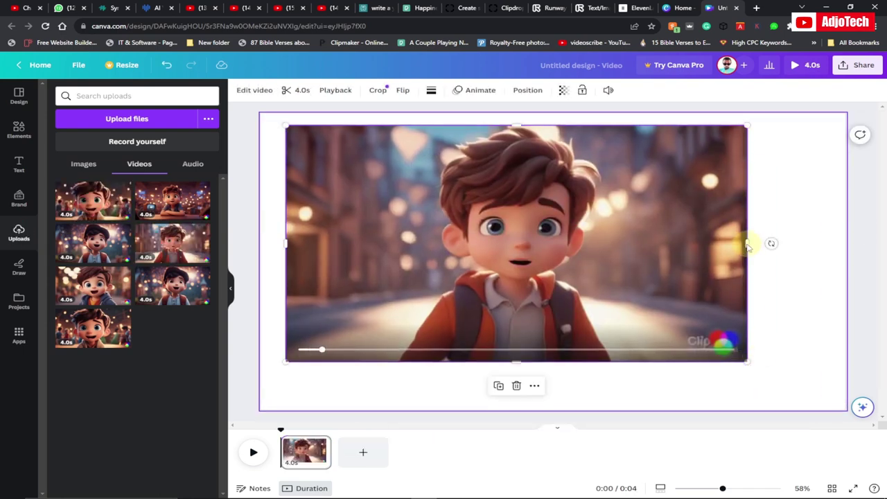
left_click_drag(747, 243, 847, 243)
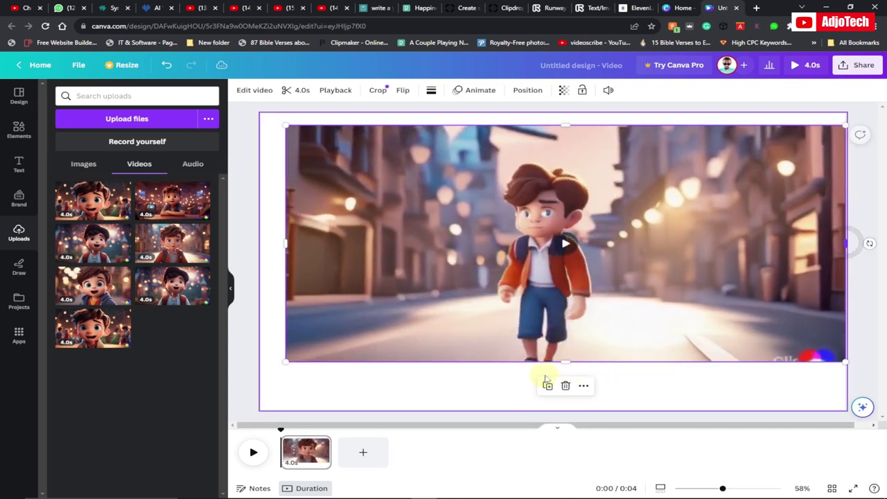
left_click_drag(564, 362, 555, 406)
left_click_drag(395, 283, 381, 285)
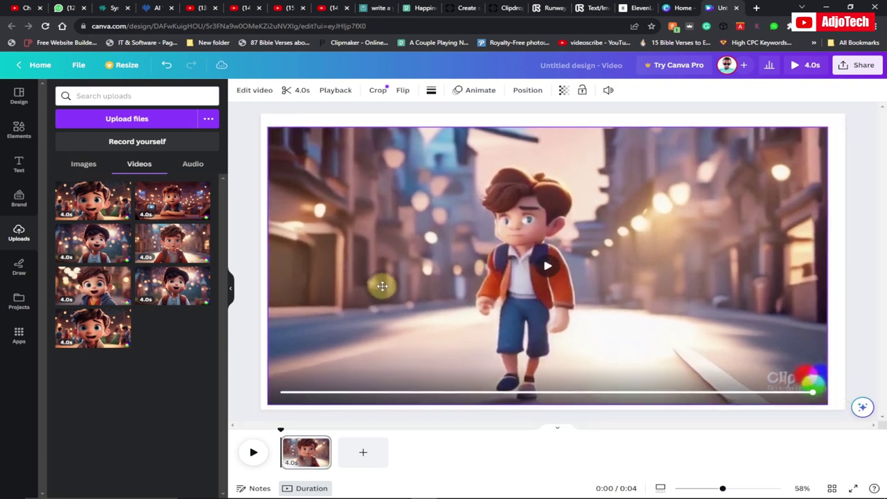
Extend the clip to cover the whole 1920-wide frame and add a second blank page
left_click_drag(549, 123, 548, 115)
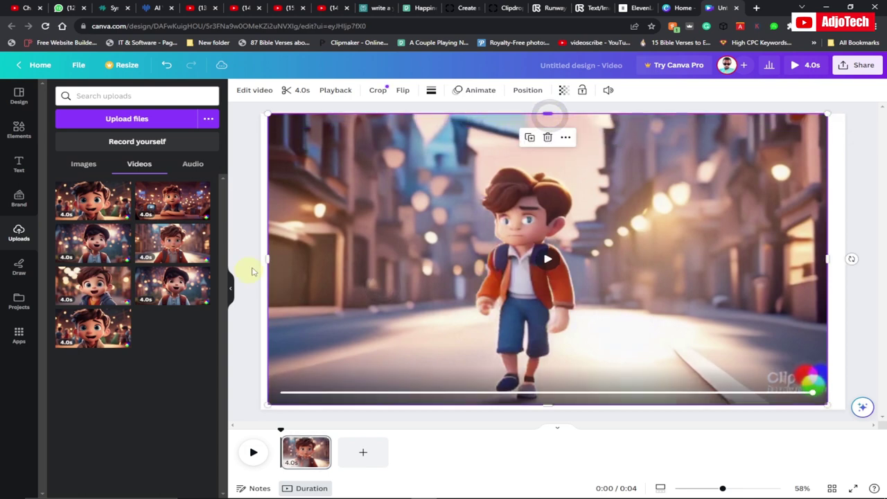
left_click_drag(266, 256, 262, 259)
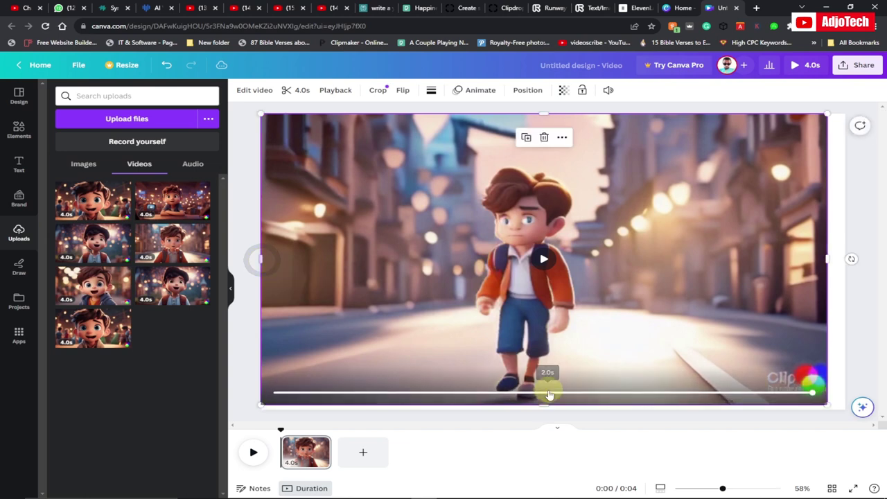
left_click_drag(539, 409, 540, 408)
left_click_drag(827, 261, 843, 259)
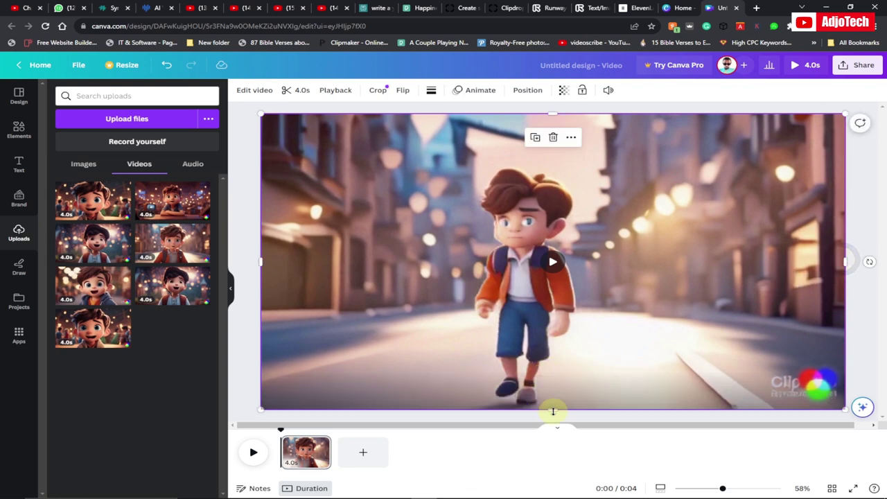
left_click_drag(552, 413, 550, 408)
left_click(362, 452)
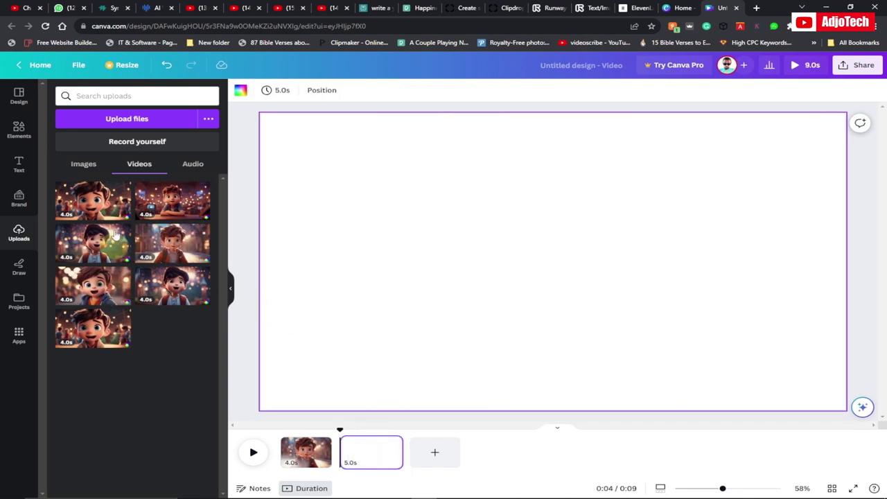
Drop another boy clip onto the new page and stretch it to fill the page height
left_click_drag(160, 205, 391, 238)
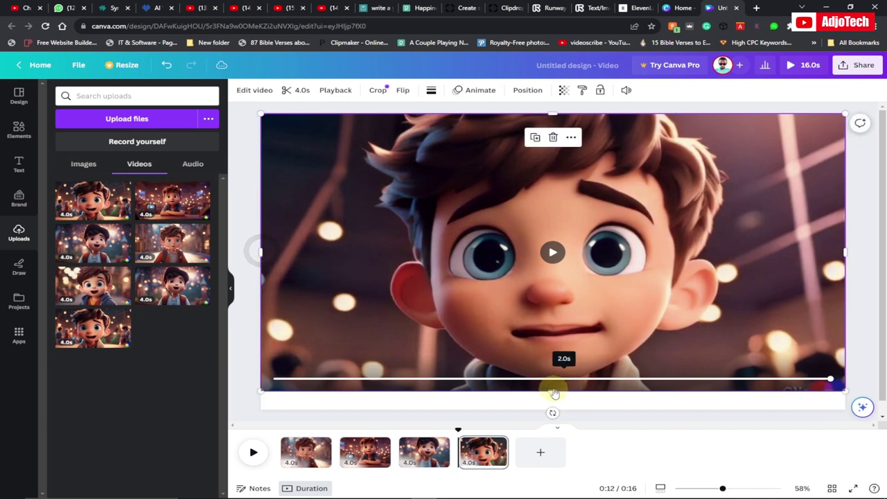
left_click_drag(552, 390, 552, 410)
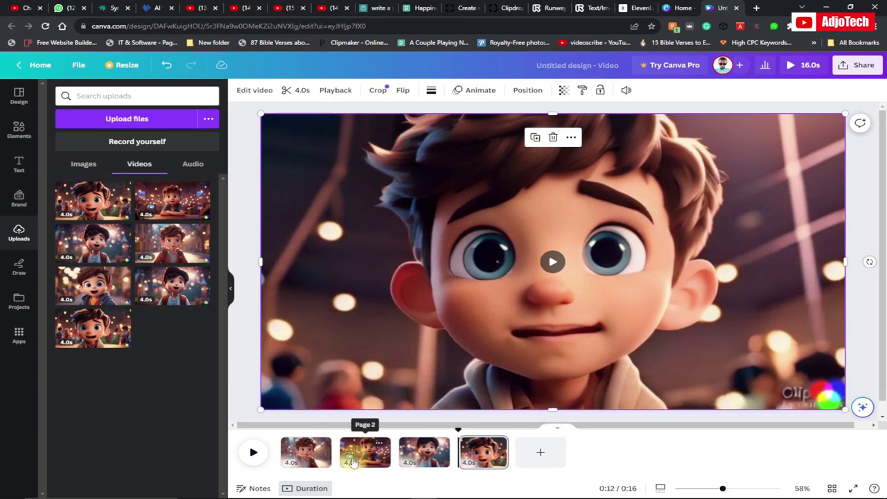
mouse_move(339, 461)
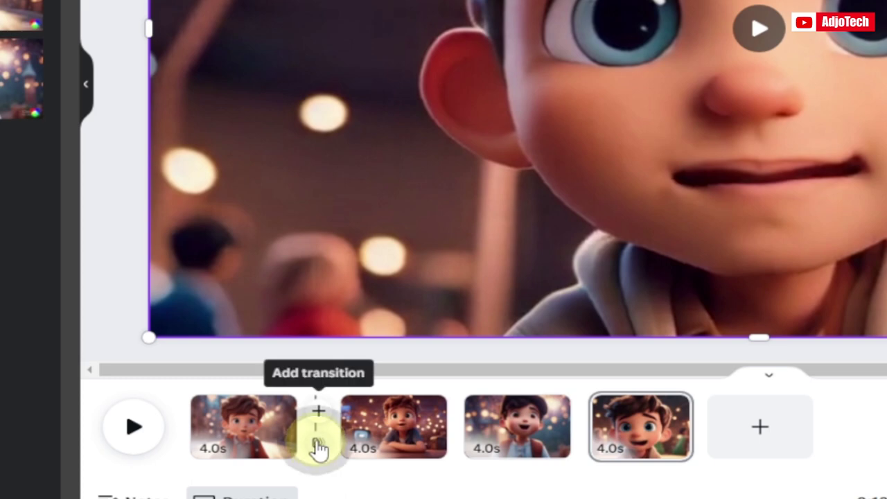
Apply a Colour Wipe transition between clips one and two
left_click(318, 448)
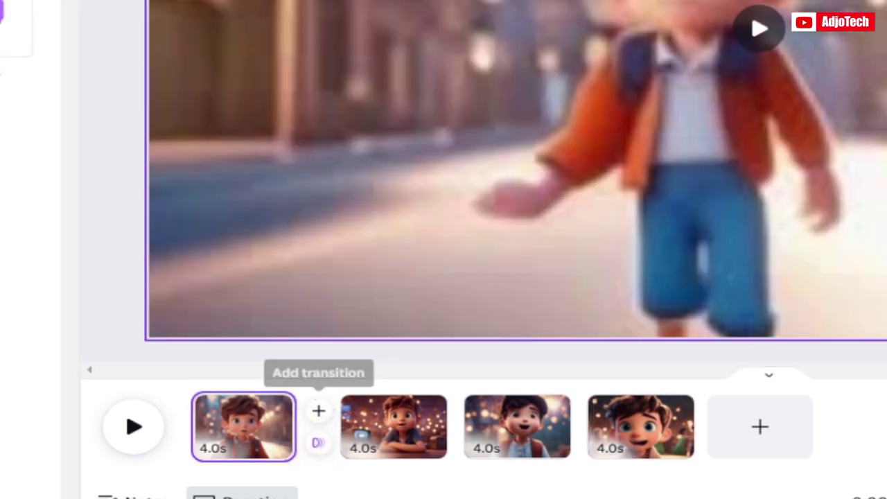
left_click(318, 445)
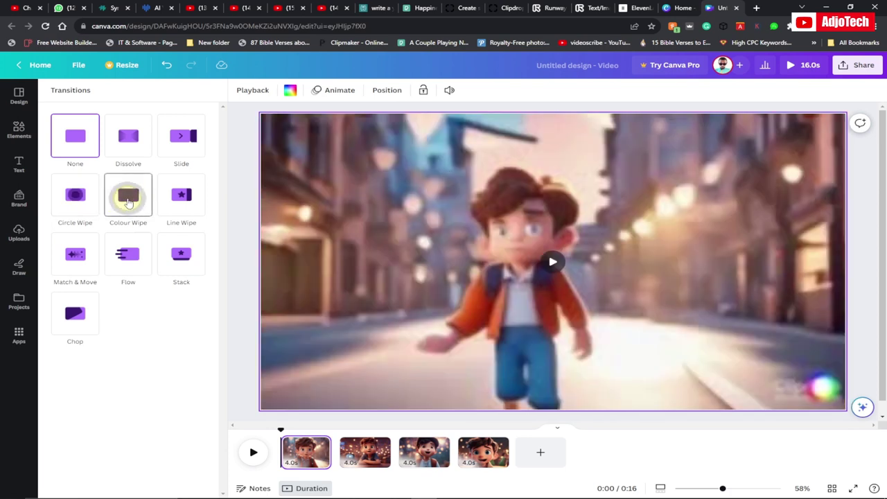
left_click(129, 200)
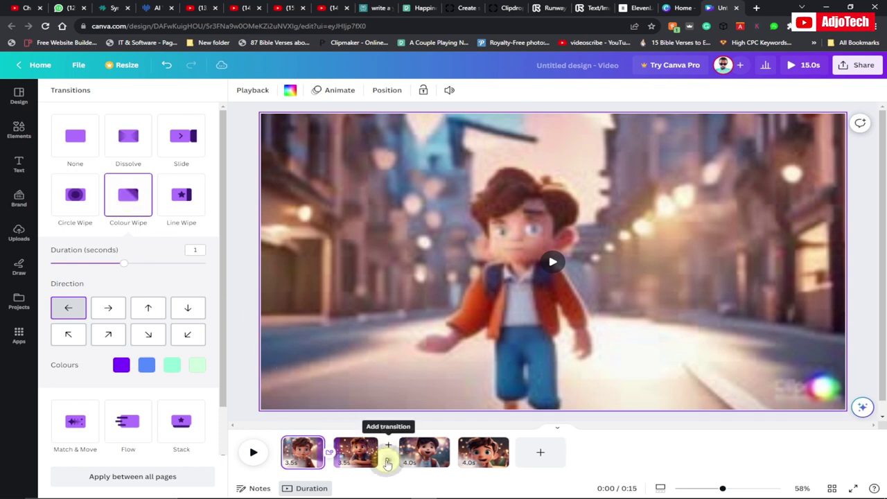
Add a Stack transition between clips two and three, and a transition after clip three
left_click(372, 454)
left_click(178, 257)
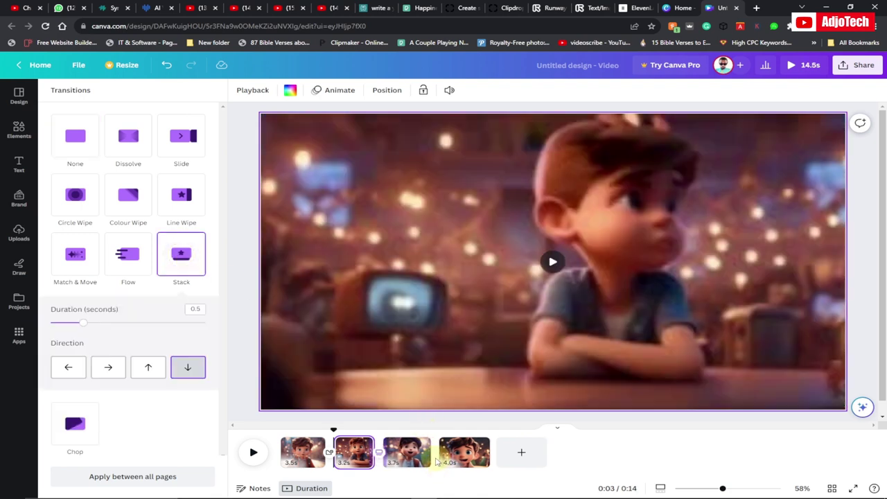
mouse_move(441, 460)
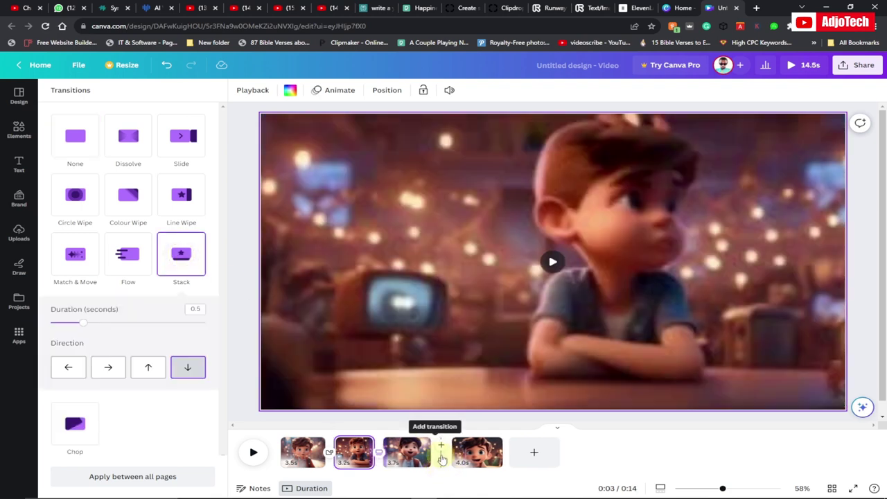
left_click(416, 451)
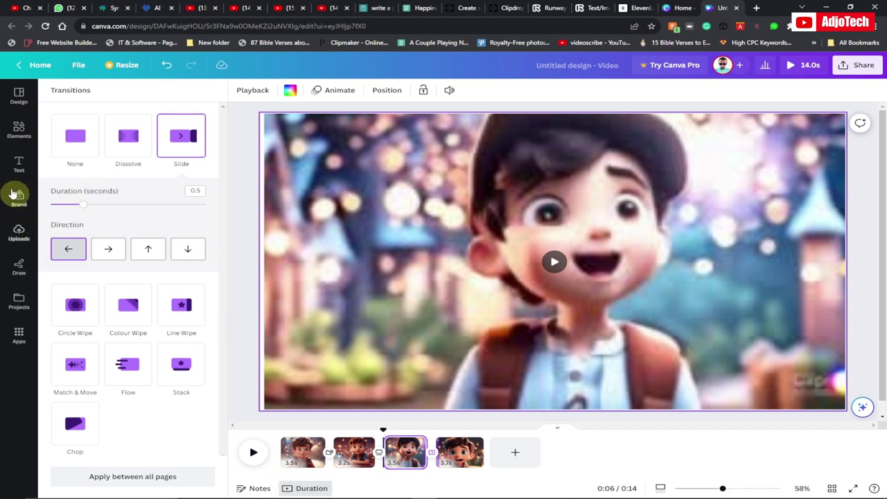
Drag the ElevenLabs voiceovers from Uploads > Audio into the audio lane beneath their clips
left_click(17, 234)
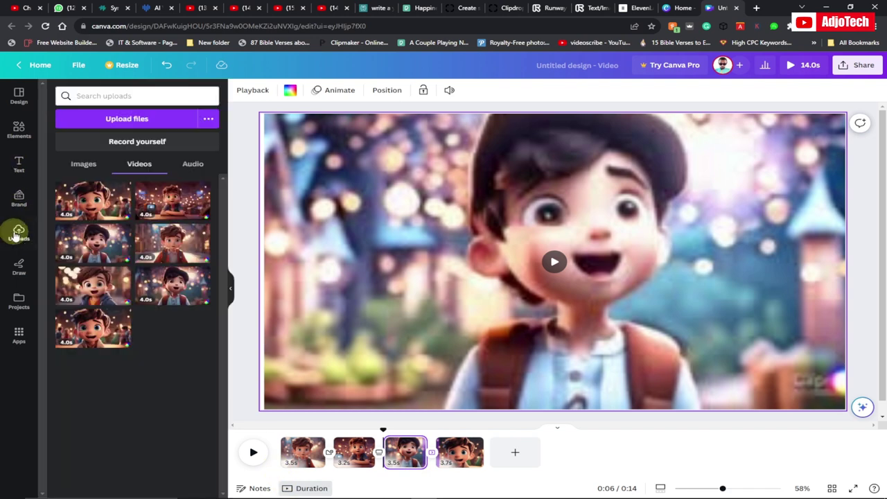
left_click(191, 165)
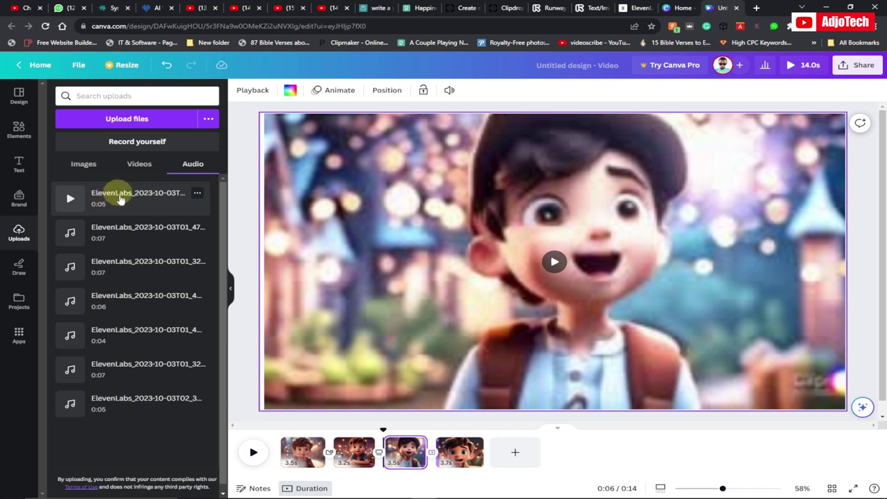
left_click_drag(115, 199, 333, 459)
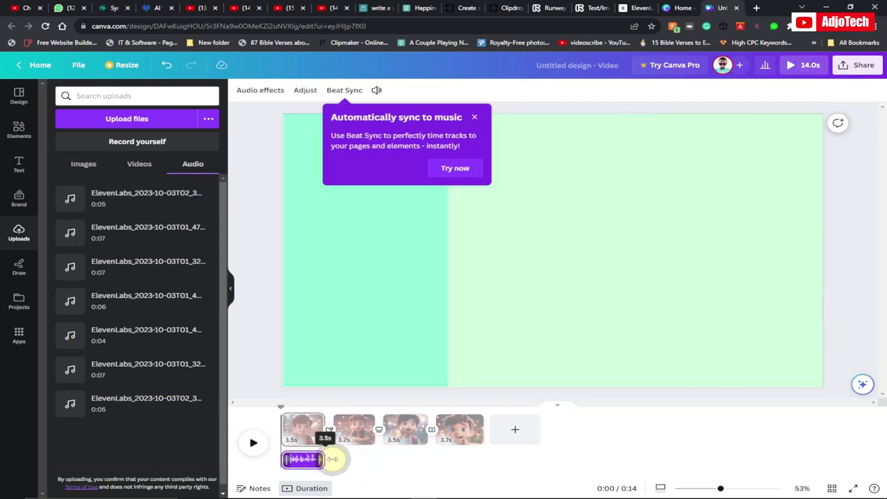
left_click_drag(126, 240, 380, 458)
left_click_drag(450, 471, 368, 459)
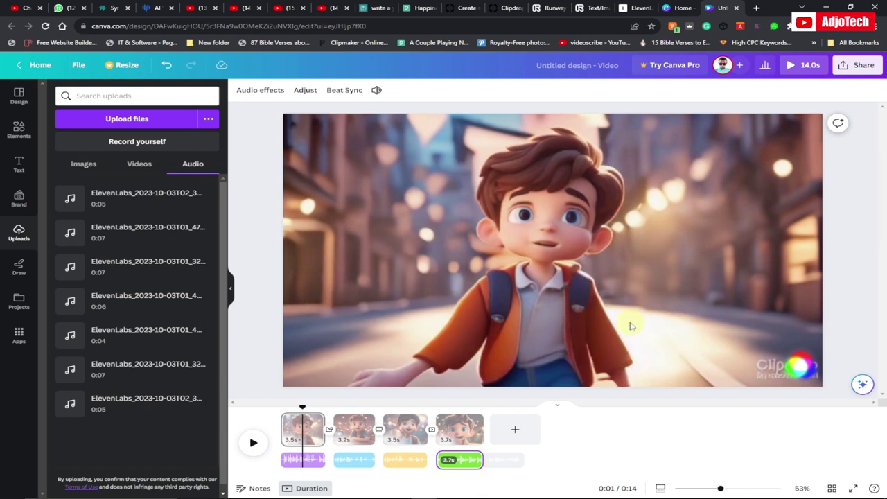
left_click(305, 433)
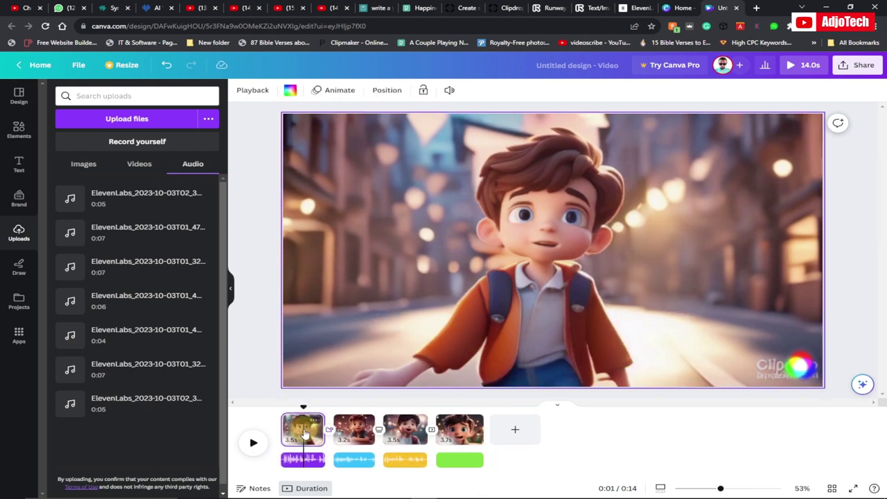
Copy the Scene 1 sentence about the handsome village boy from Perplexity
left_click(374, 8)
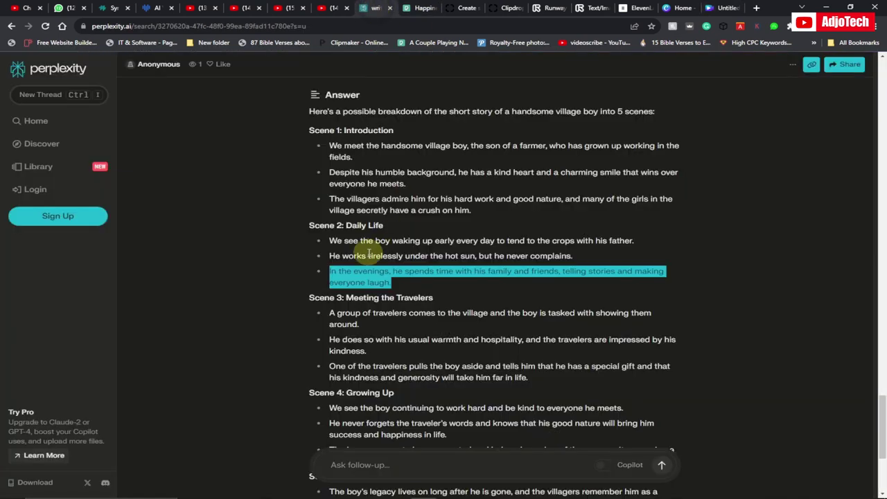
scroll(367, 206, "up", 1)
left_click_drag(332, 193, 341, 202)
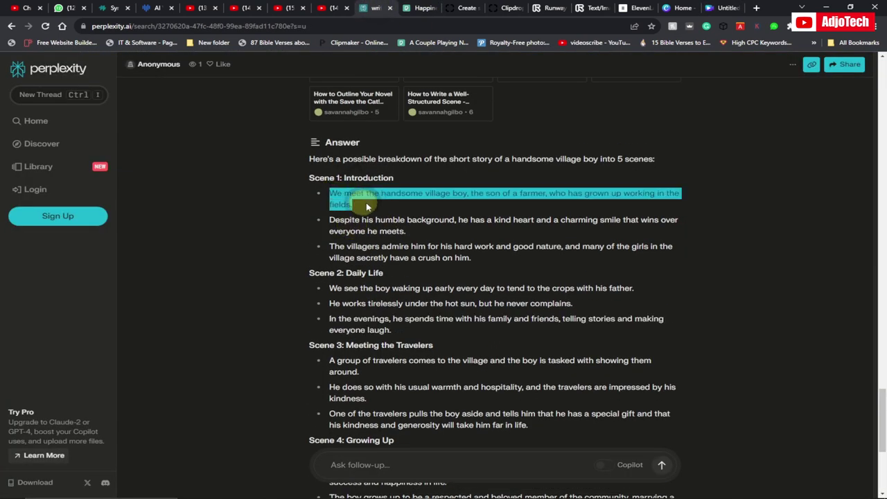
right_click(341, 202)
left_click(368, 206)
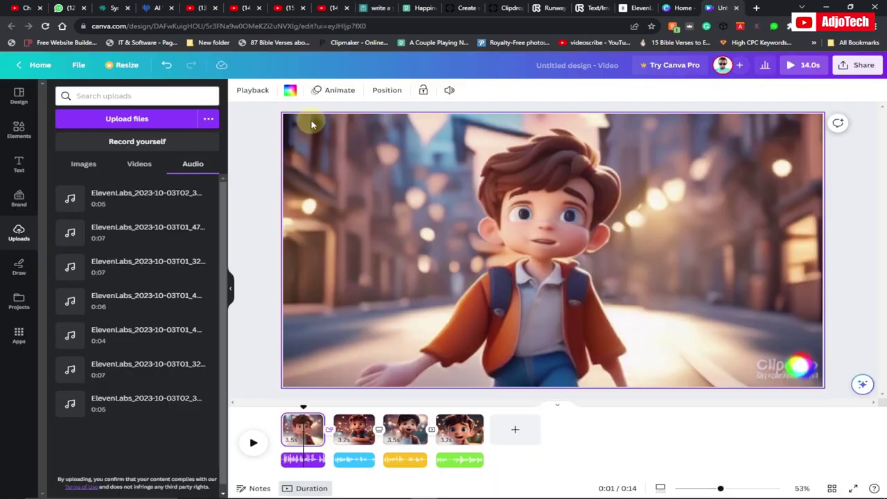
Paste the copied sentence into a new subheading on clip one and remove its bullet
left_click(19, 165)
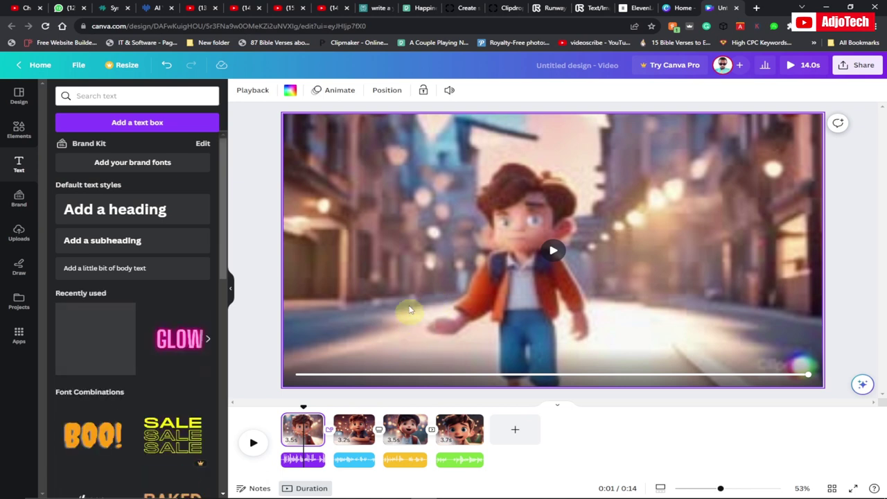
left_click(111, 246)
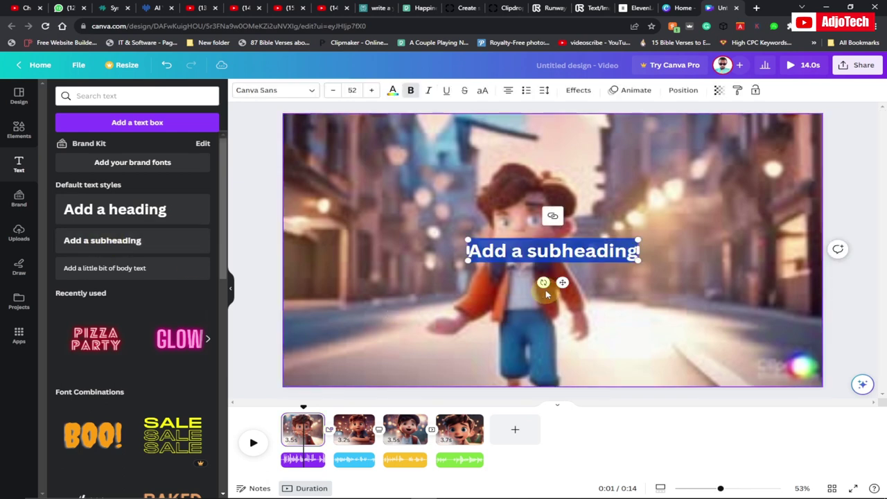
key("ctrl+v")
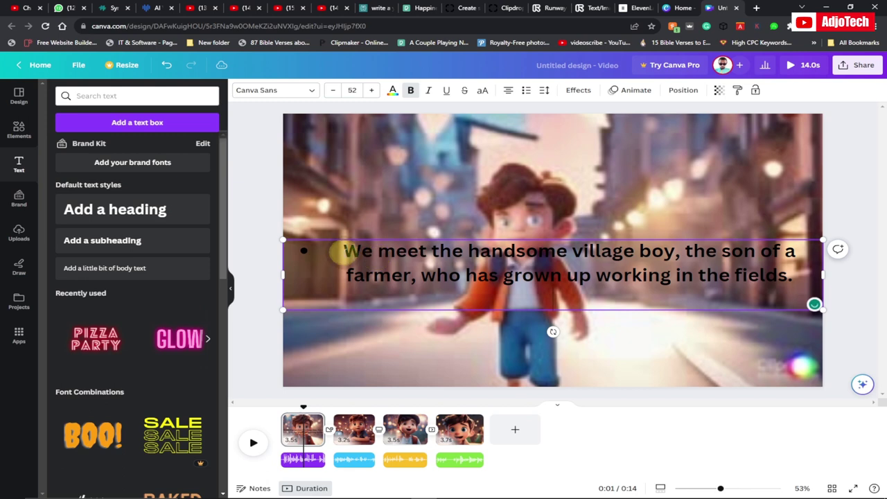
left_click(337, 254)
key("BackSpace")
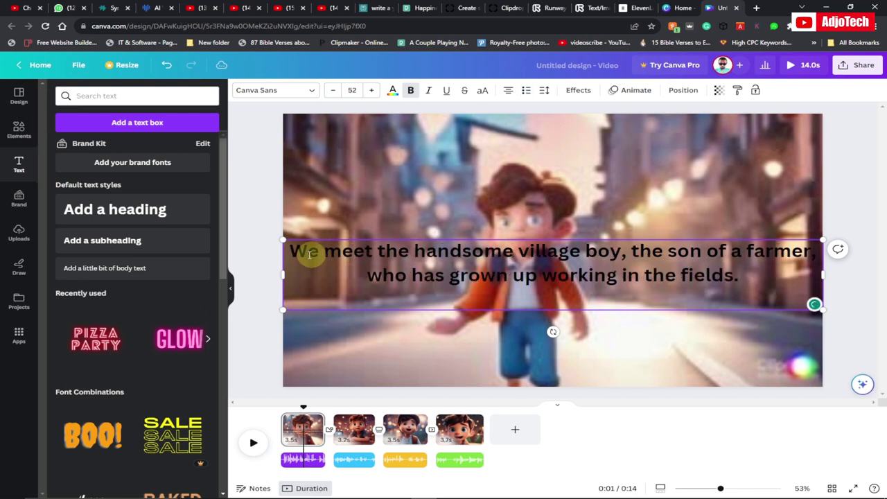
Select the whole caption and reduce its font size to 35
left_click_drag(293, 253, 789, 291)
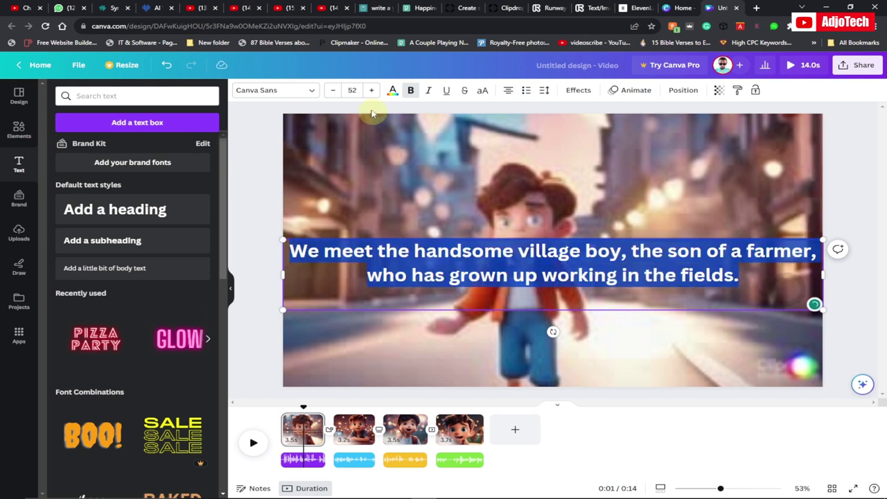
left_click(334, 93)
left_click(334, 93)
left_click(336, 94)
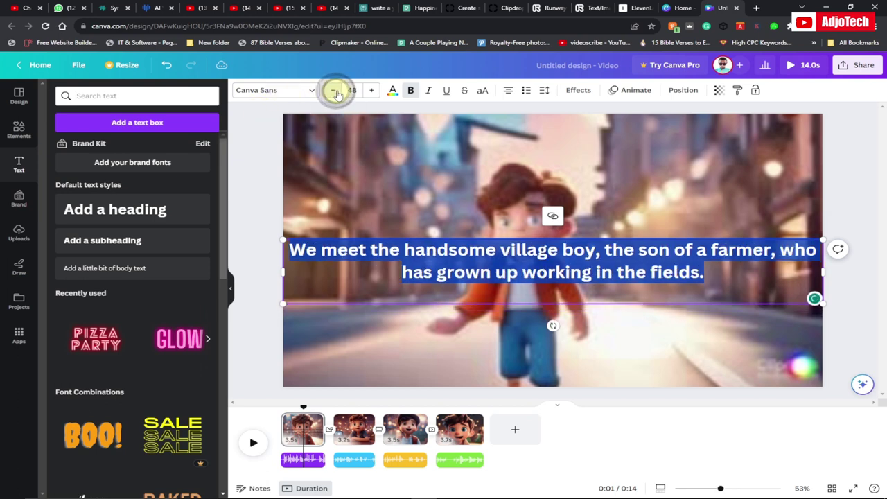
left_click(336, 93)
left_click(335, 94)
left_click(335, 94)
left_click(335, 93)
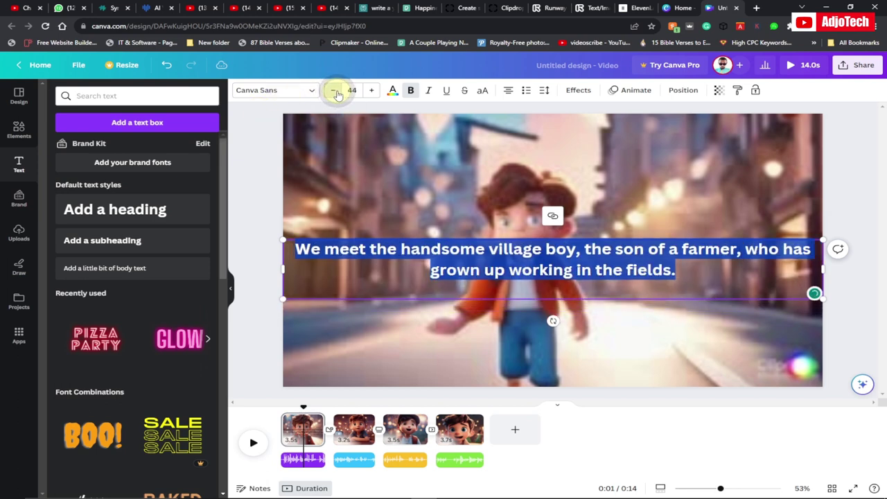
left_click(335, 93)
left_click(335, 94)
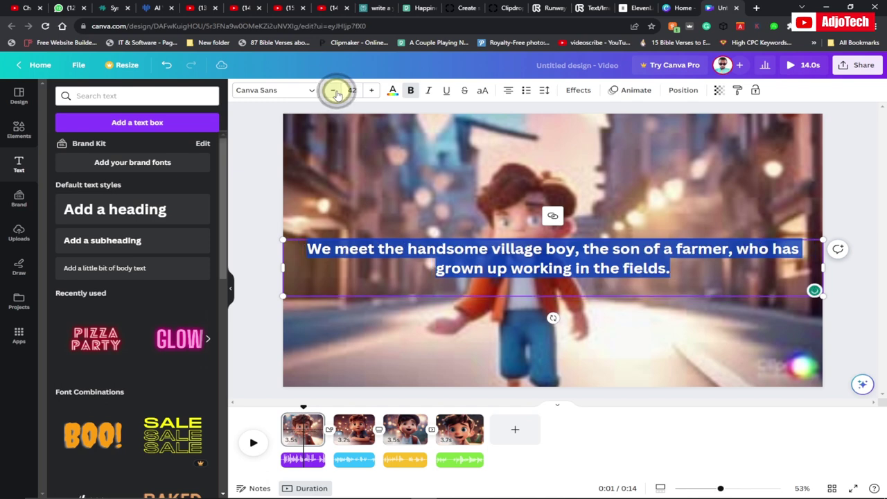
left_click(335, 93)
left_click(335, 94)
left_click(335, 94)
left_click(336, 93)
left_click(336, 93)
left_click(335, 94)
left_click(335, 94)
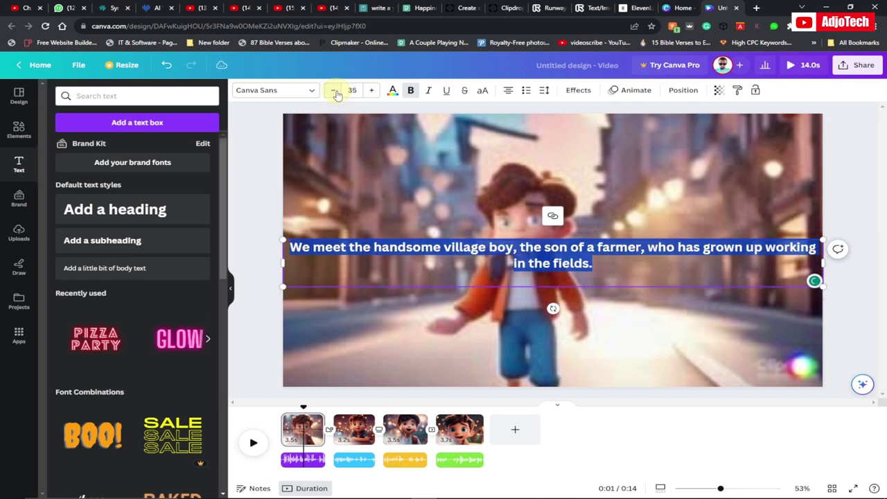
Apply the yellow Background text effect, narrow the caption, and move it near the bottom
left_click(579, 91)
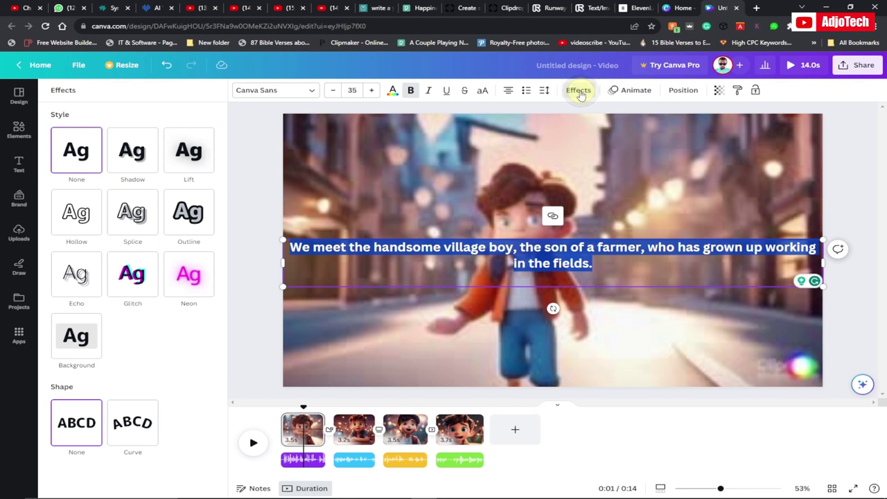
left_click(76, 337)
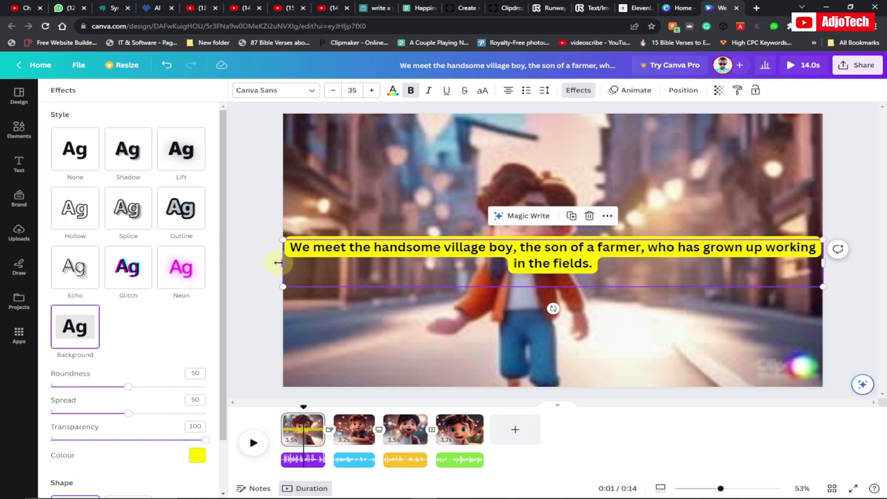
left_click_drag(277, 261, 355, 262)
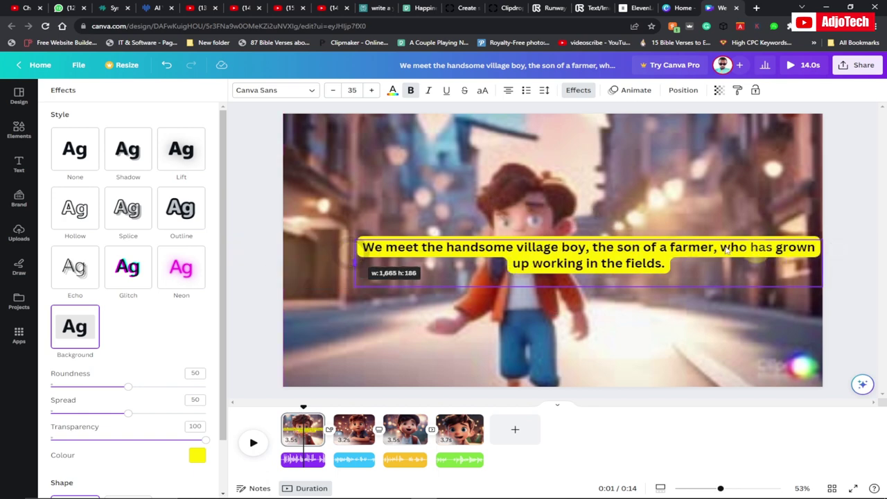
left_click_drag(640, 261, 584, 338)
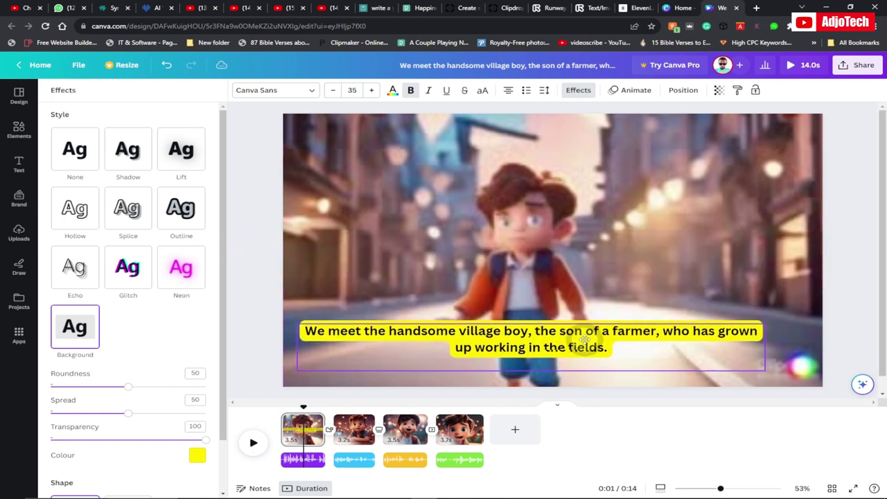
left_click(354, 438)
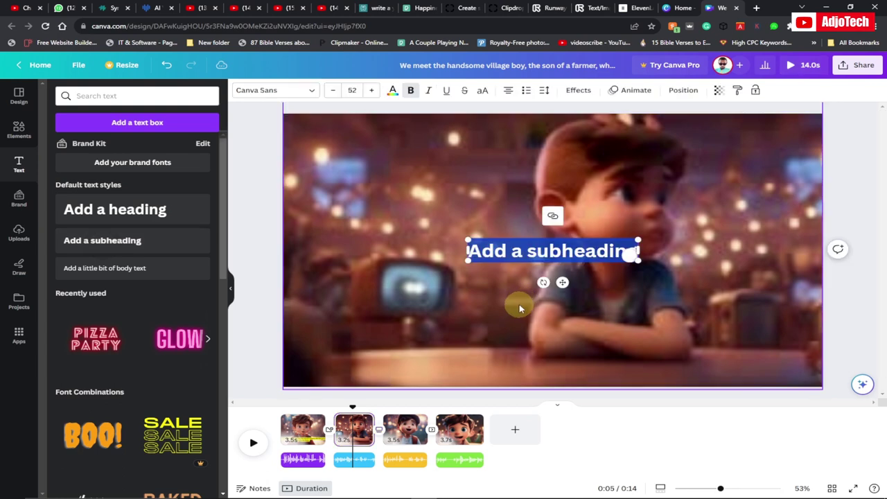
Paste the 'Despite his humble background…' sentence onto clip two and delete the placeholder subheading
left_click(375, 8)
left_click_drag(329, 222, 406, 231)
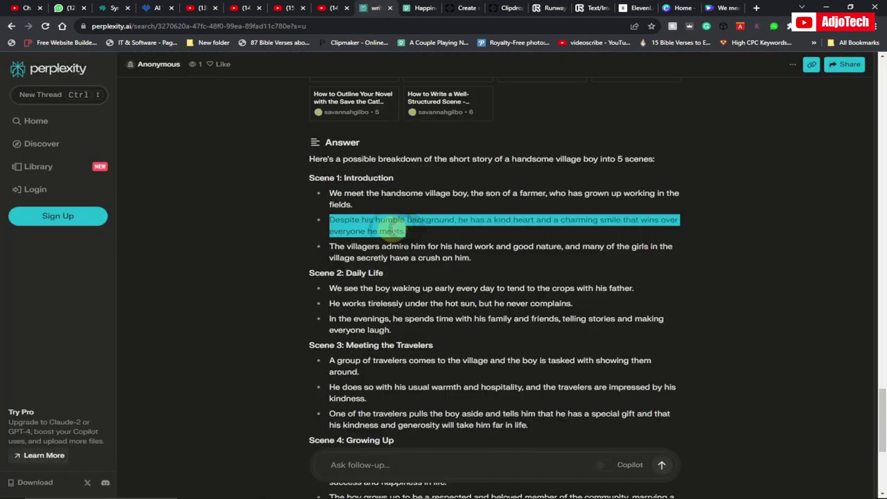
left_click(721, 8)
key("ctrl+v")
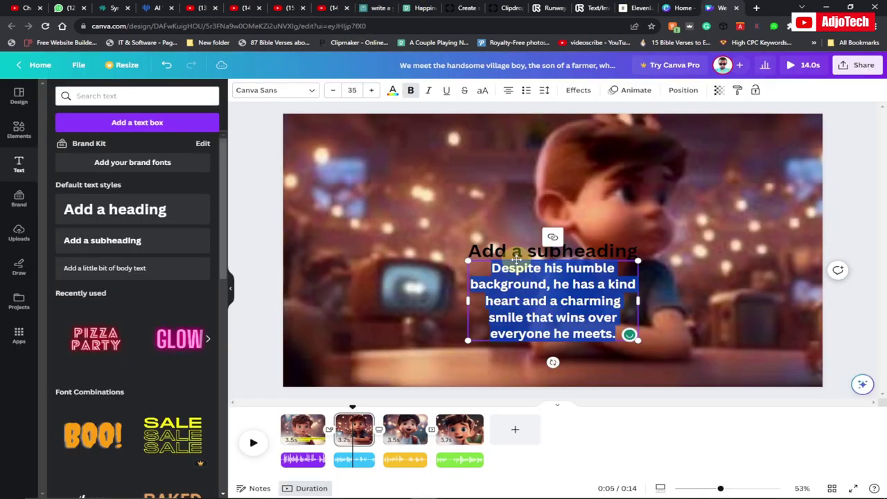
left_click(515, 254)
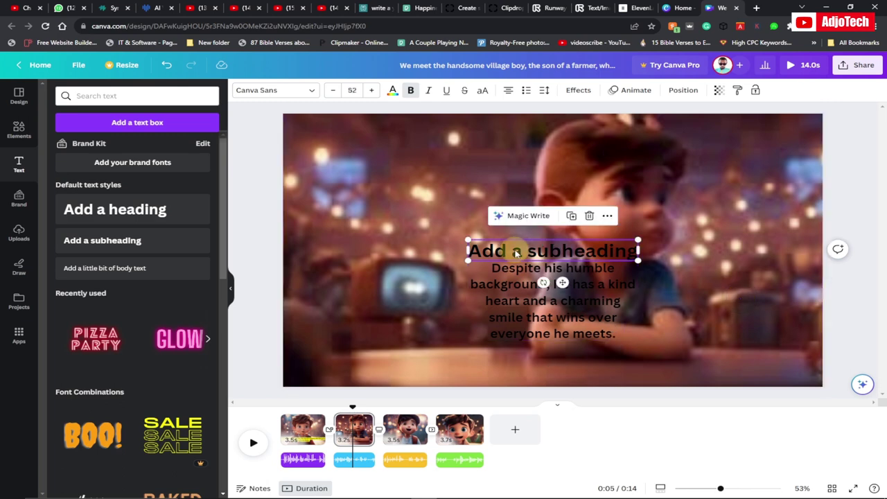
key("Delete")
left_click(461, 303)
Widen the caption onto two lines, give it a yellow Background effect, and move it lower
left_click_drag(466, 301, 333, 302)
left_click_drag(638, 286, 786, 283)
left_click(578, 90)
left_click(75, 326)
left_click_drag(453, 321, 453, 367)
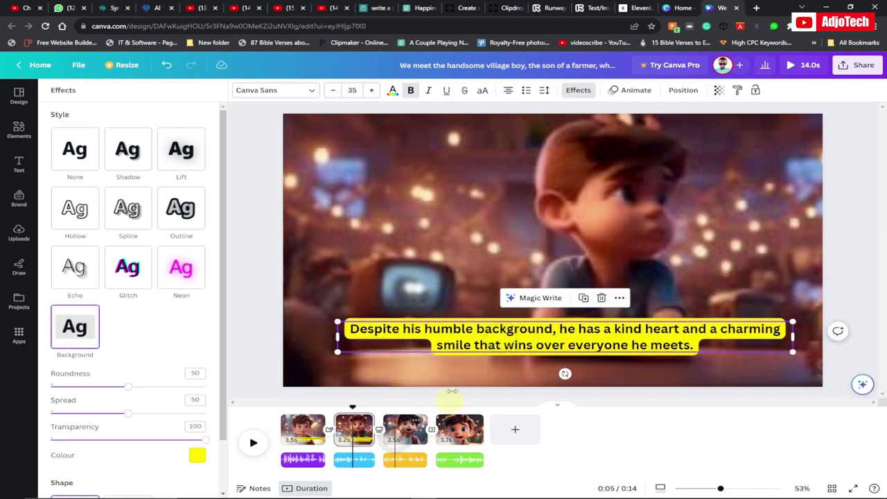
left_click(402, 414)
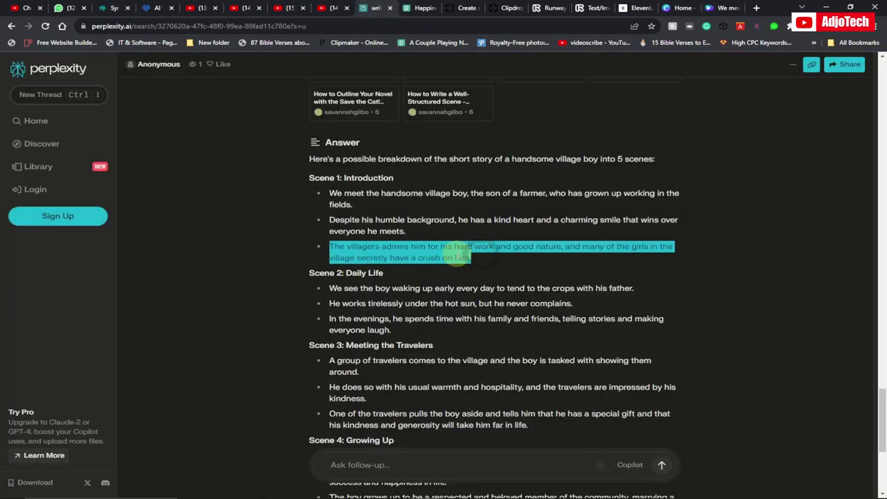
left_click(717, 8)
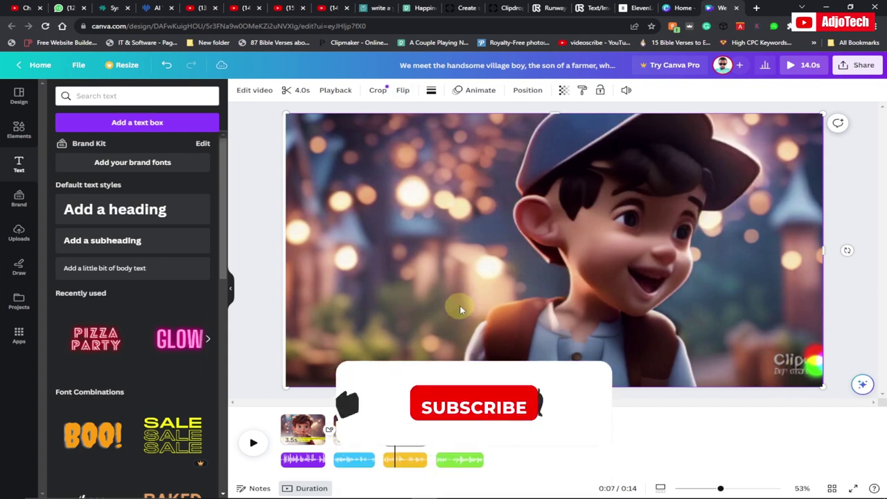
Paste the villagers sentence as a subheading on clip three, remove its bullet, and begin shrinking it
left_click(102, 241)
key("ctrl+v")
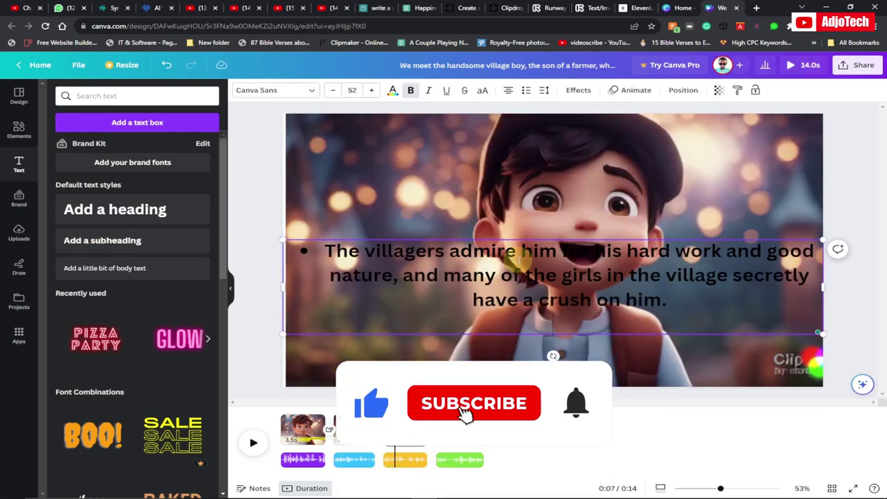
left_click(324, 250)
key("BackSpace")
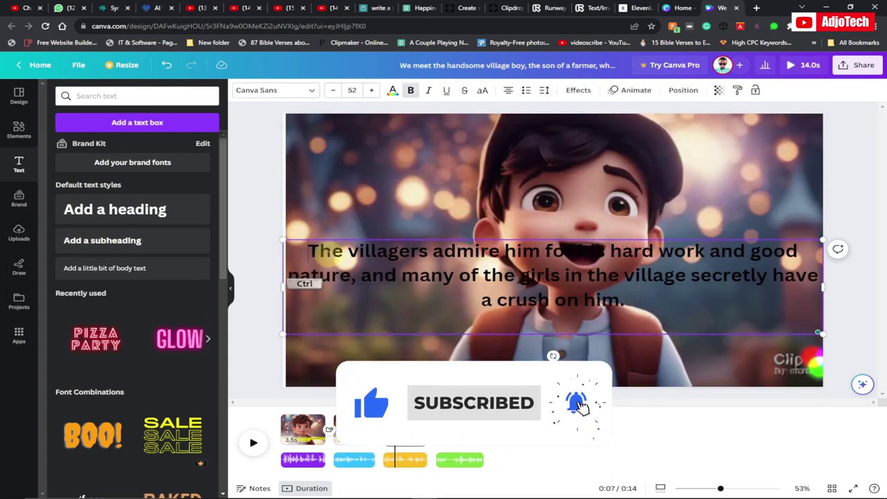
key("ctrl+a")
left_click(333, 92)
left_click(333, 92)
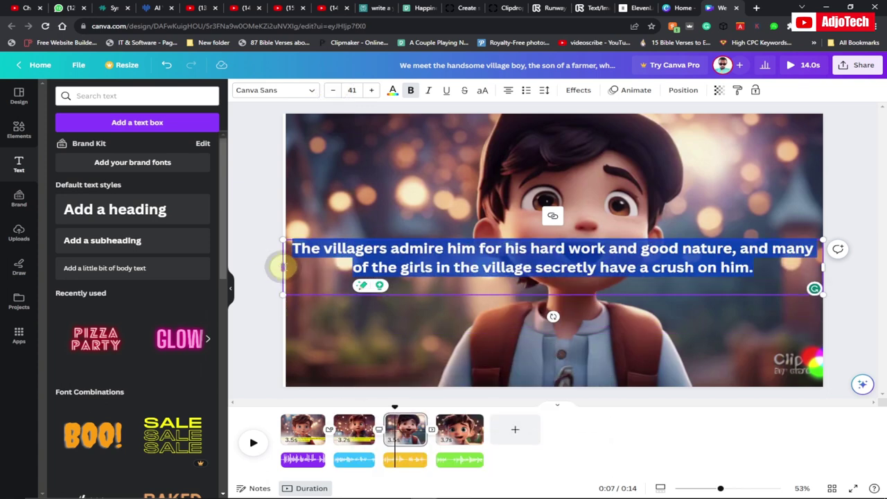
Rewrap the villagers caption, set it to size 35 with a yellow Background, and move it down
left_click_drag(283, 263, 367, 276)
left_click_drag(823, 277, 774, 277)
left_click(333, 92)
left_click(332, 92)
left_click(333, 92)
left_click(578, 90)
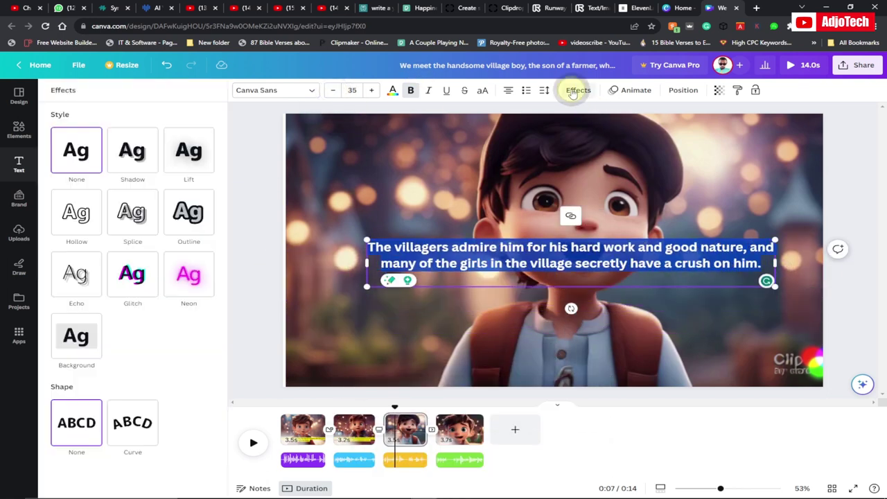
left_click(75, 327)
left_click_drag(497, 245, 500, 338)
Copy the sentence about waking up early from Perplexity and paste it onto clip four
left_click(459, 430)
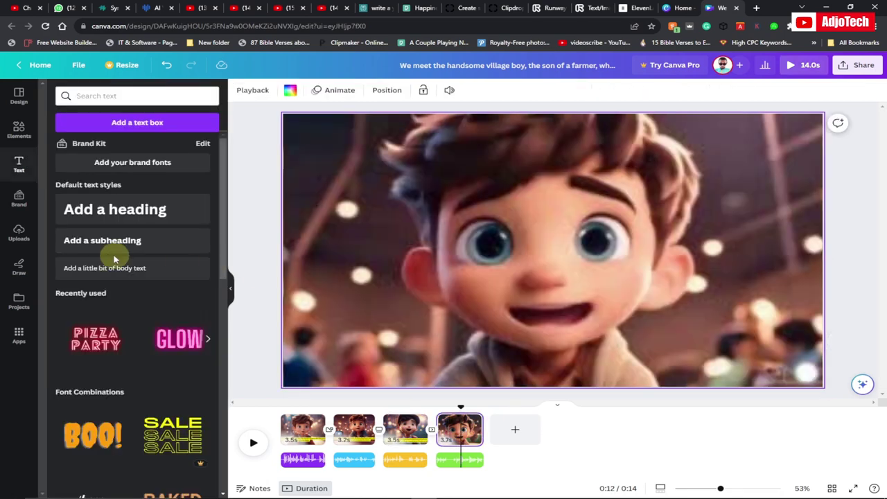
left_click(374, 7)
left_click_drag(330, 288, 745, 277)
key("ctrl+c")
left_click(717, 8)
key("ctrl+v")
Delete the leftover placeholder, then widen the fourth caption and place it low in the frame
left_click(548, 250)
key("Delete")
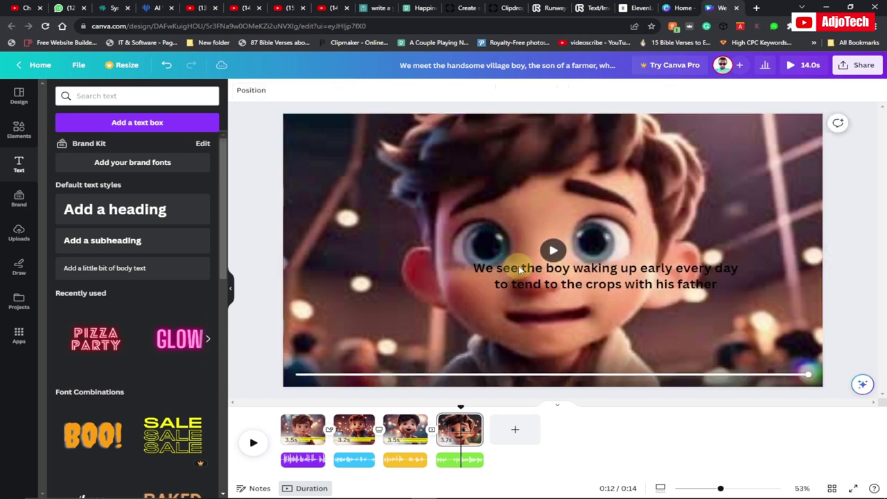
left_click_drag(477, 282, 360, 321)
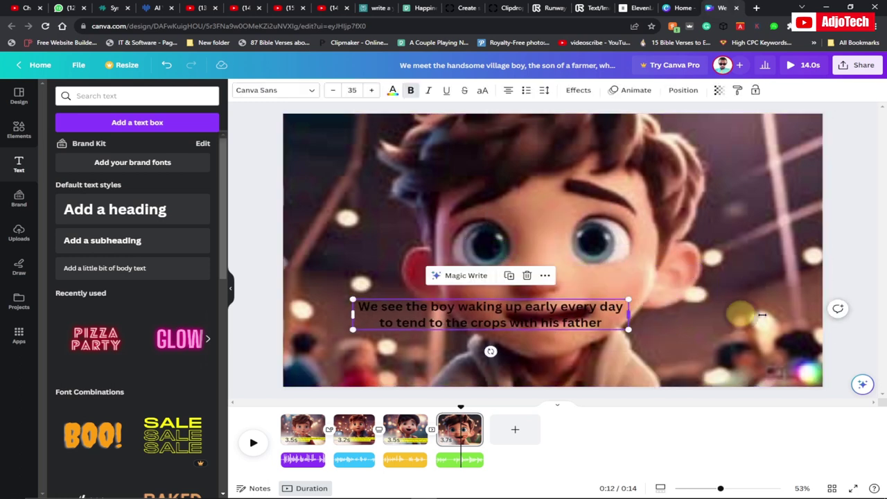
left_click_drag(628, 315, 762, 315)
left_click_drag(350, 315, 312, 314)
left_click_drag(547, 319, 572, 342)
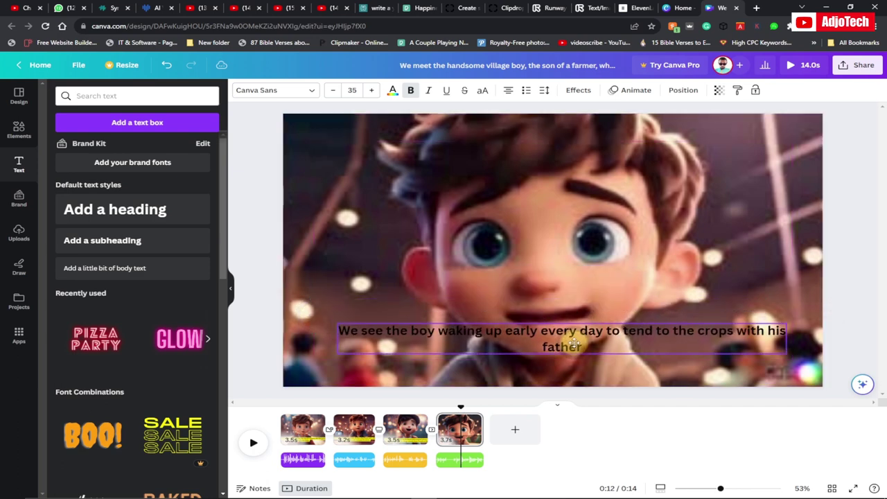
left_click(577, 91)
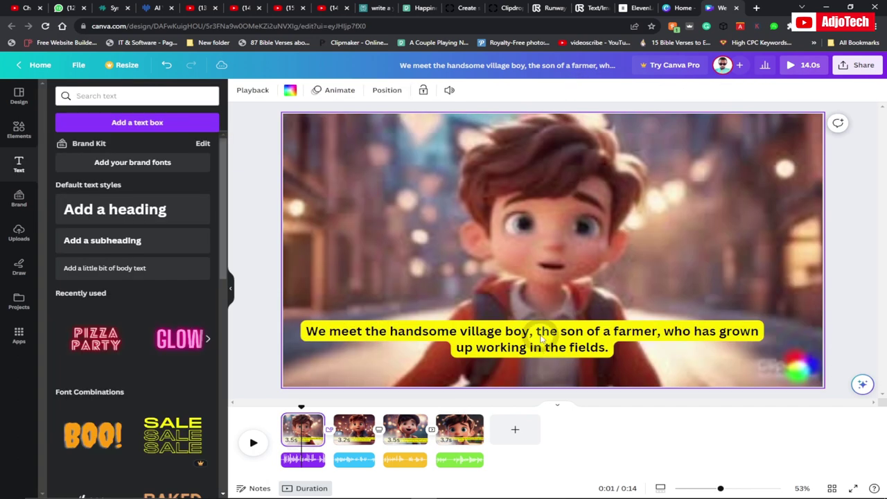
Animate the first caption with Pan and the second caption with Baseline
left_click(541, 338)
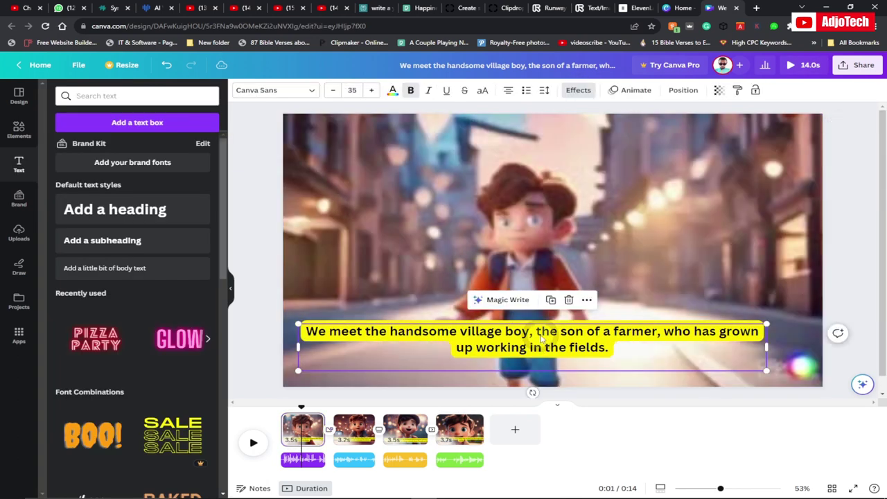
left_click(636, 91)
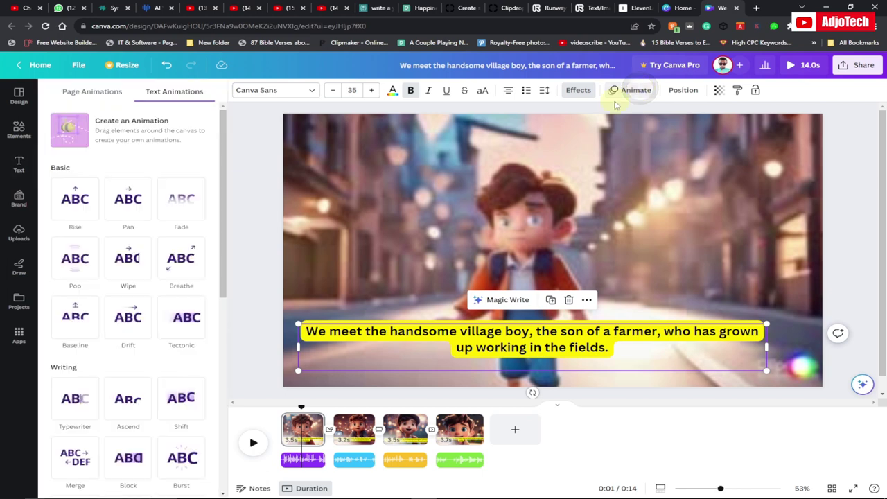
left_click(138, 200)
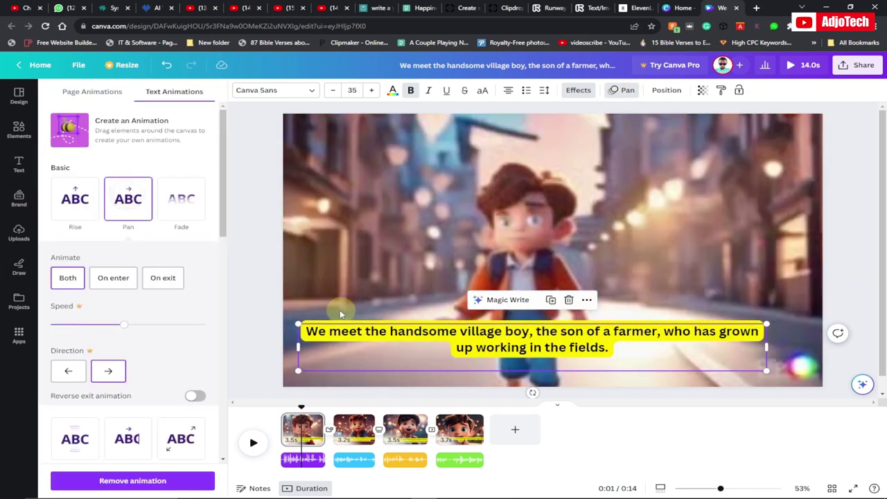
left_click(374, 423)
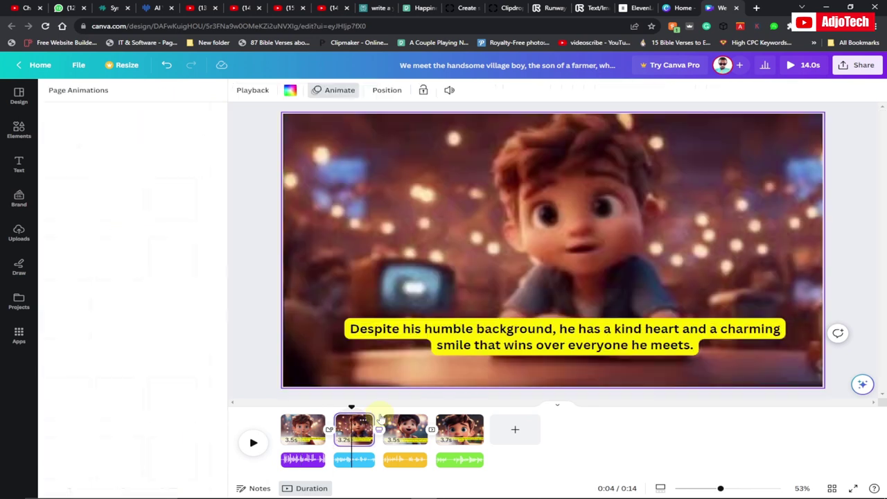
left_click(502, 343)
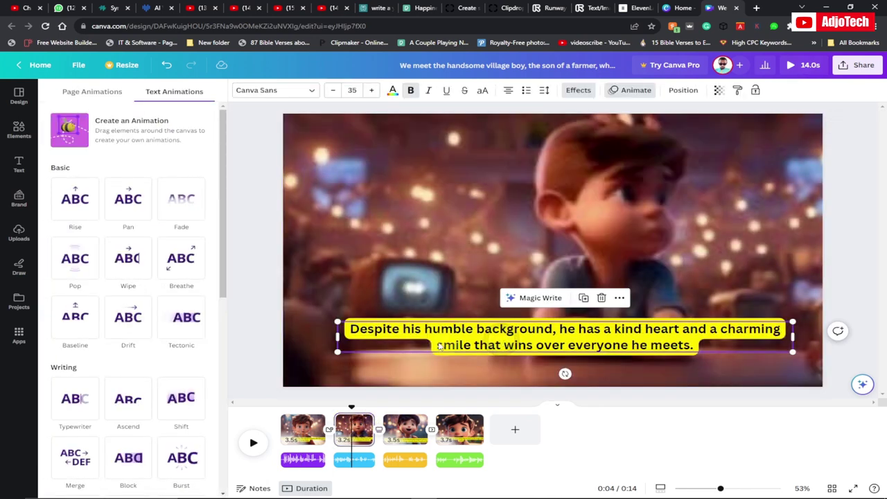
left_click(73, 316)
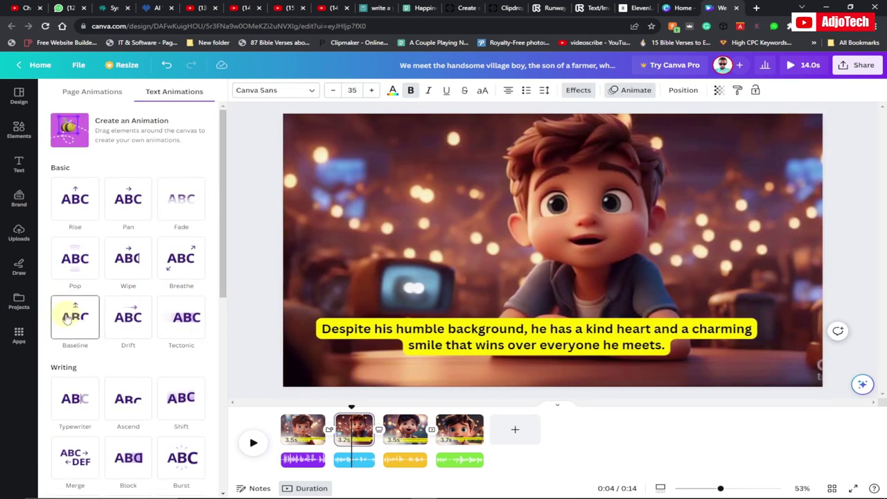
Animate the third caption with Wipe and the fourth with Pan, then rewind the playhead
left_click(406, 431)
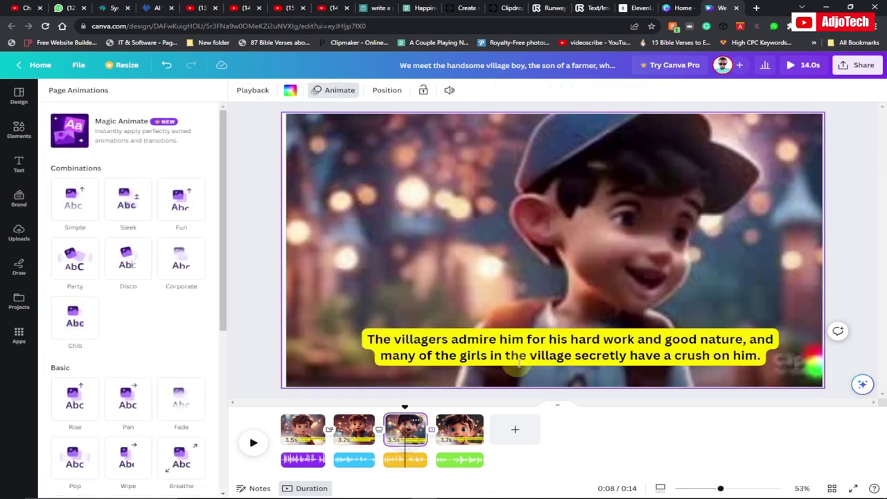
left_click(525, 355)
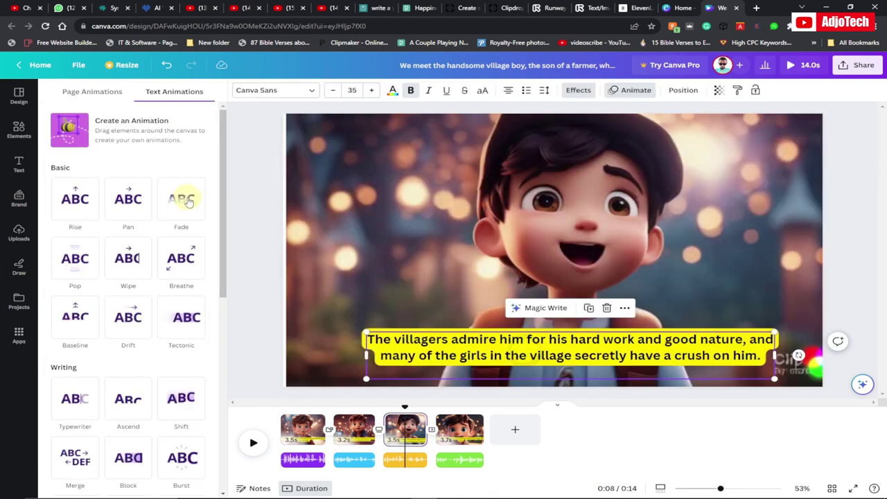
left_click(130, 258)
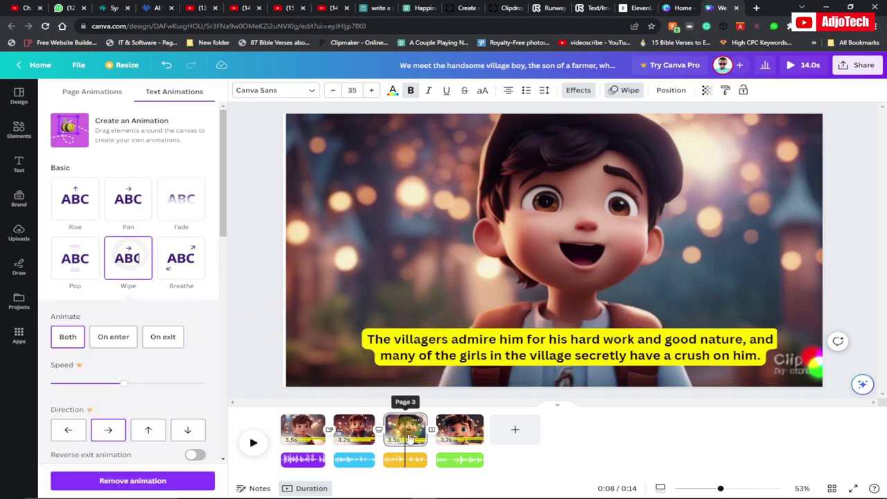
left_click(459, 430)
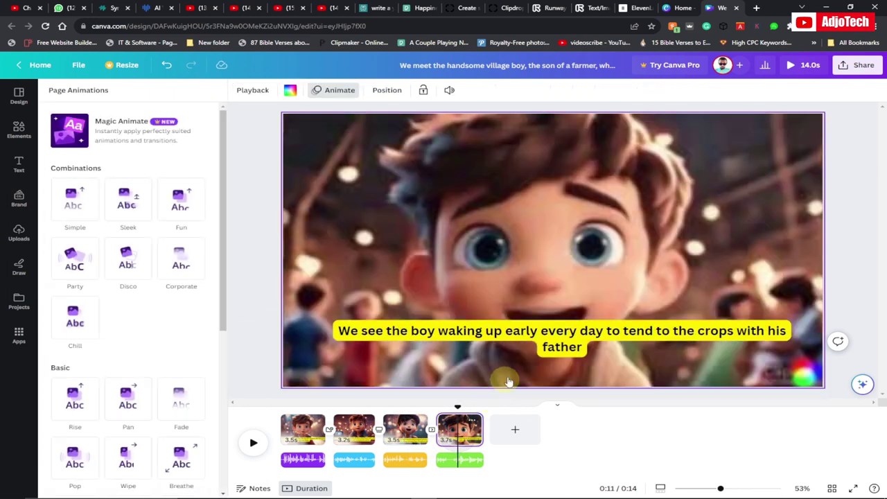
left_click(527, 335)
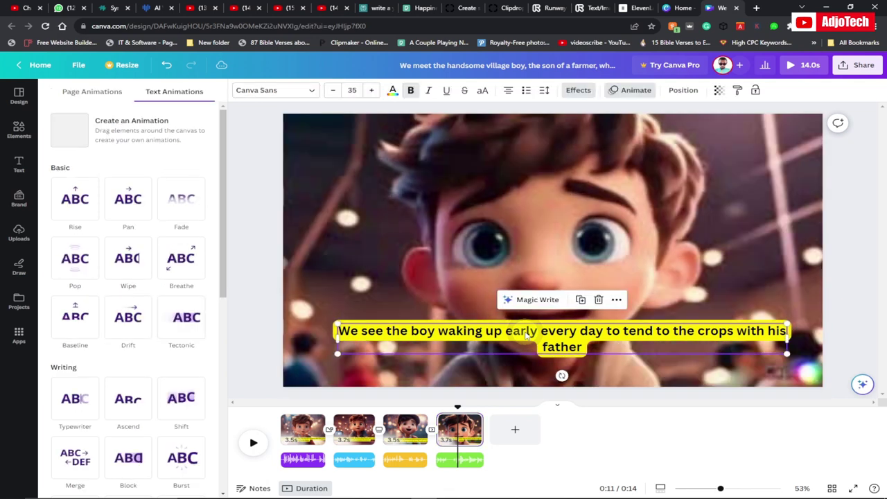
left_click(128, 199)
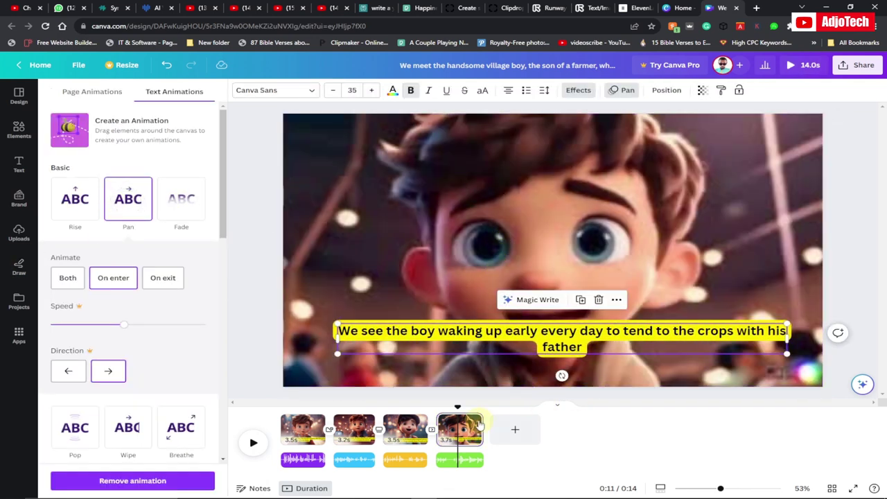
left_click_drag(456, 404, 300, 406)
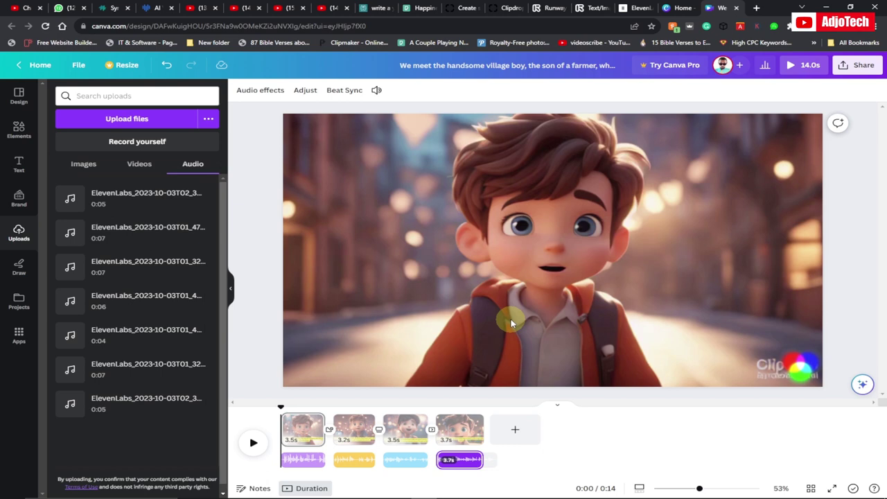
left_click(253, 444)
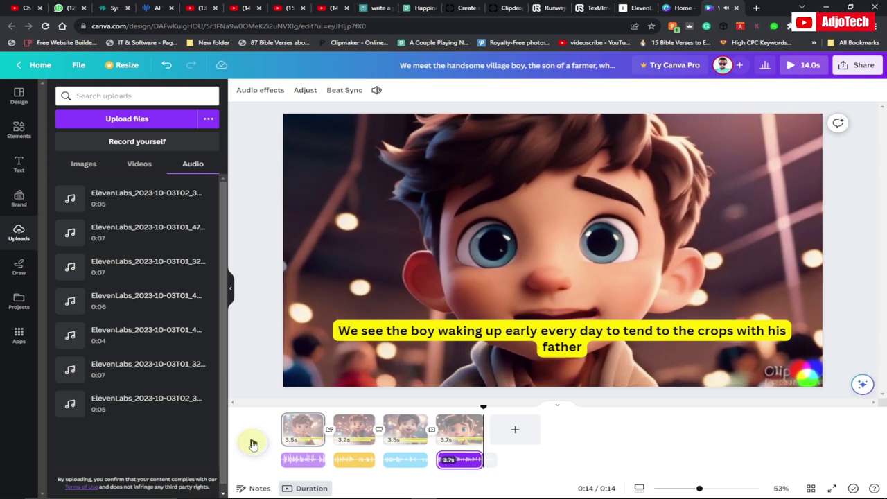
left_click(253, 443)
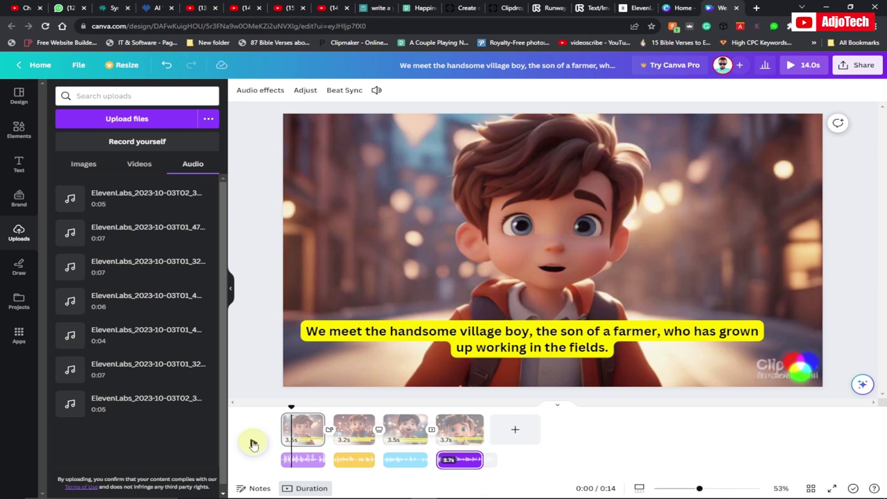
Export all 4 pages as a 1080p MP4 video from the Share menu
left_click(859, 69)
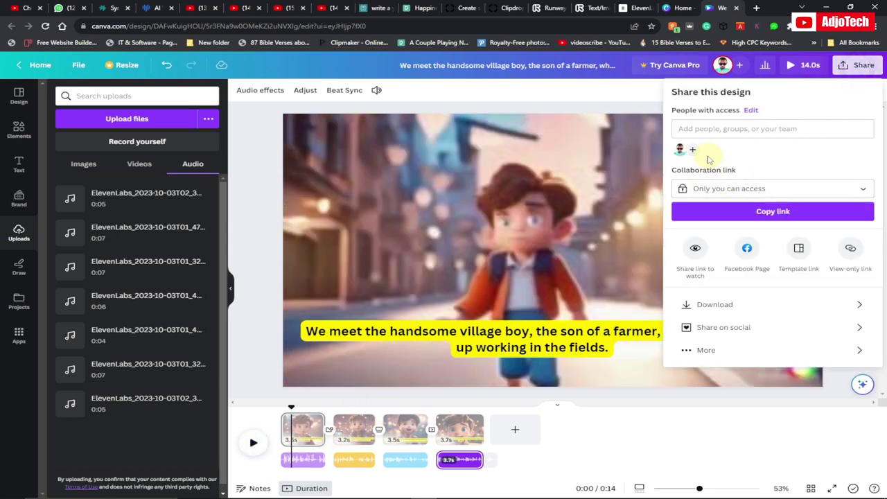
left_click(726, 305)
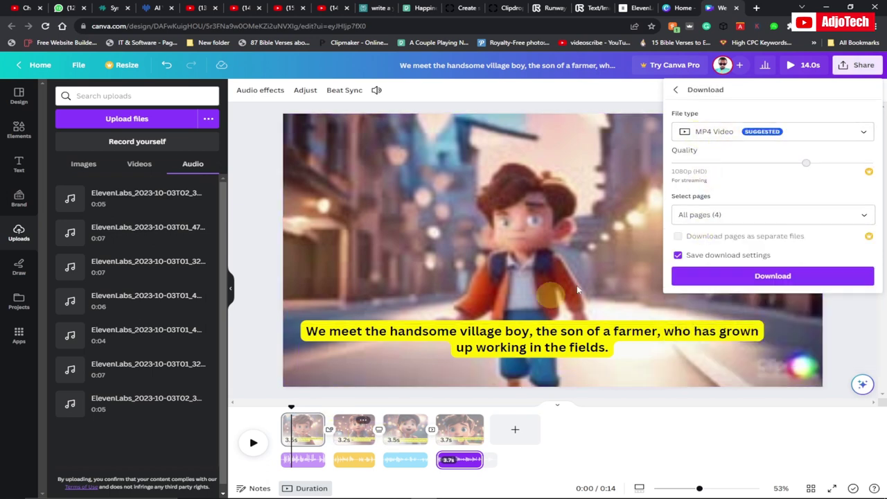
left_click(767, 277)
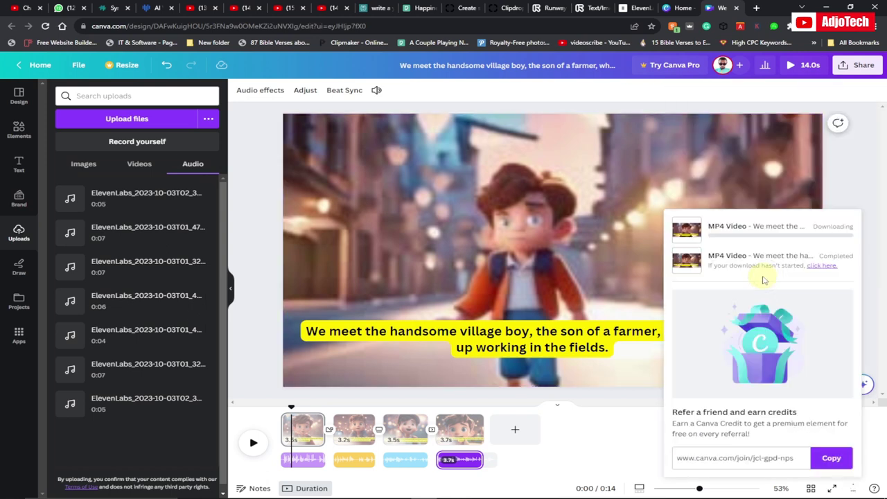